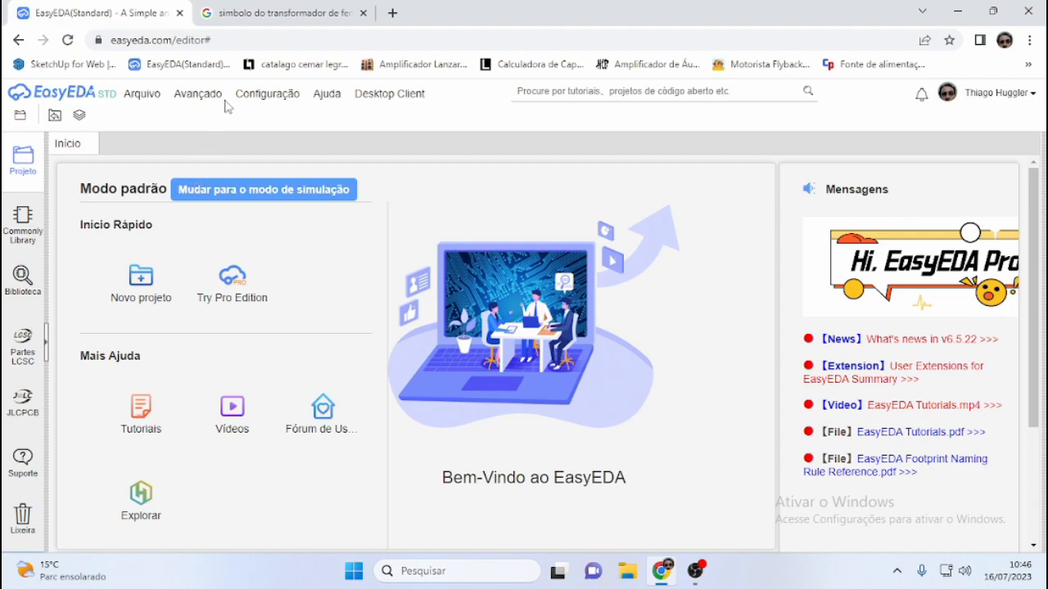
click(194, 93)
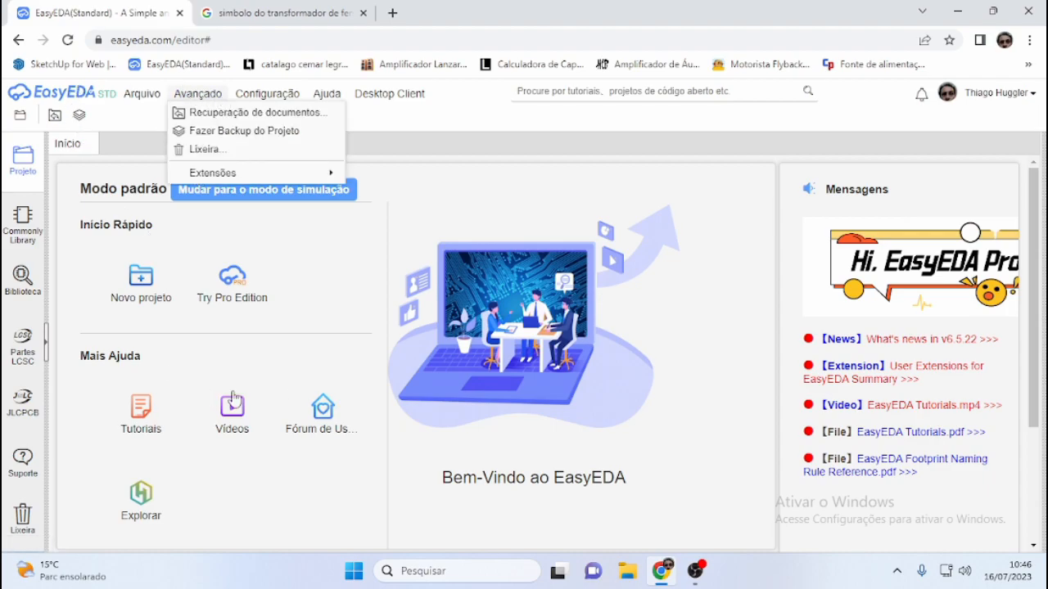
click(139, 135)
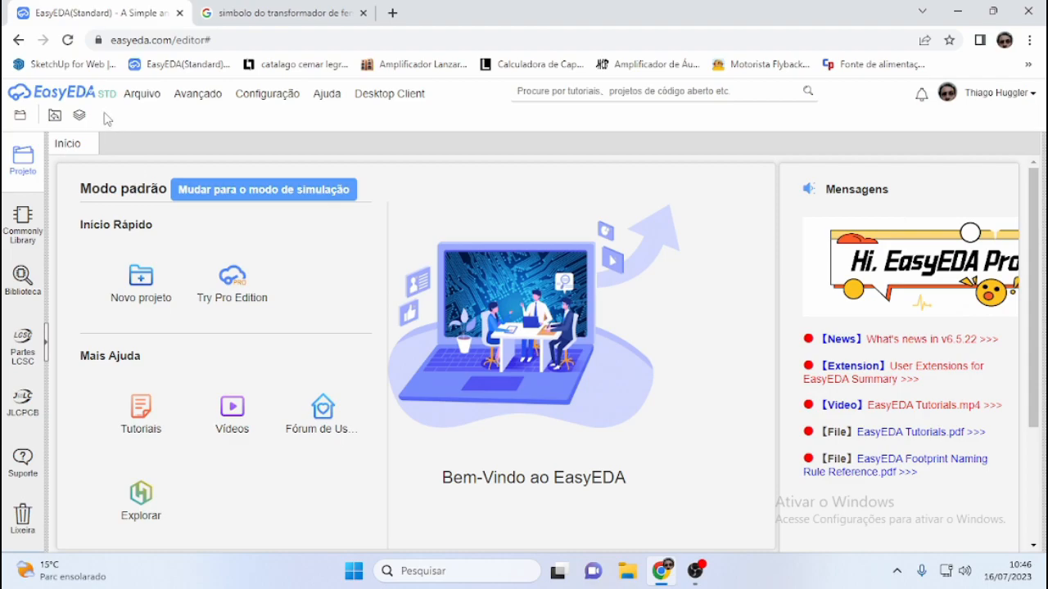
Create a new schematic symbol document.
click(141, 94)
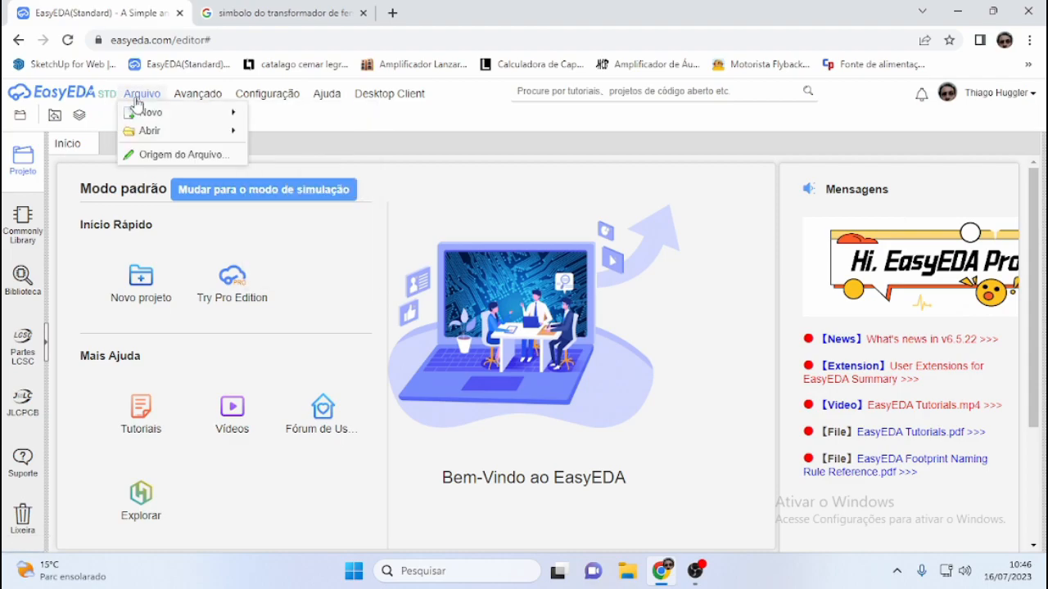
mouse_move(149, 113)
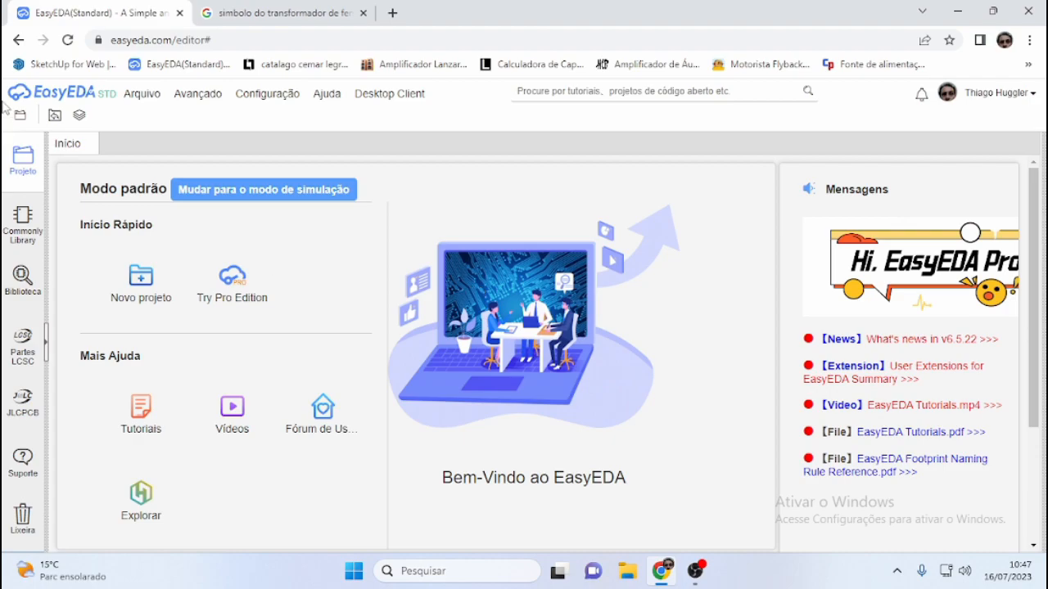
click(141, 95)
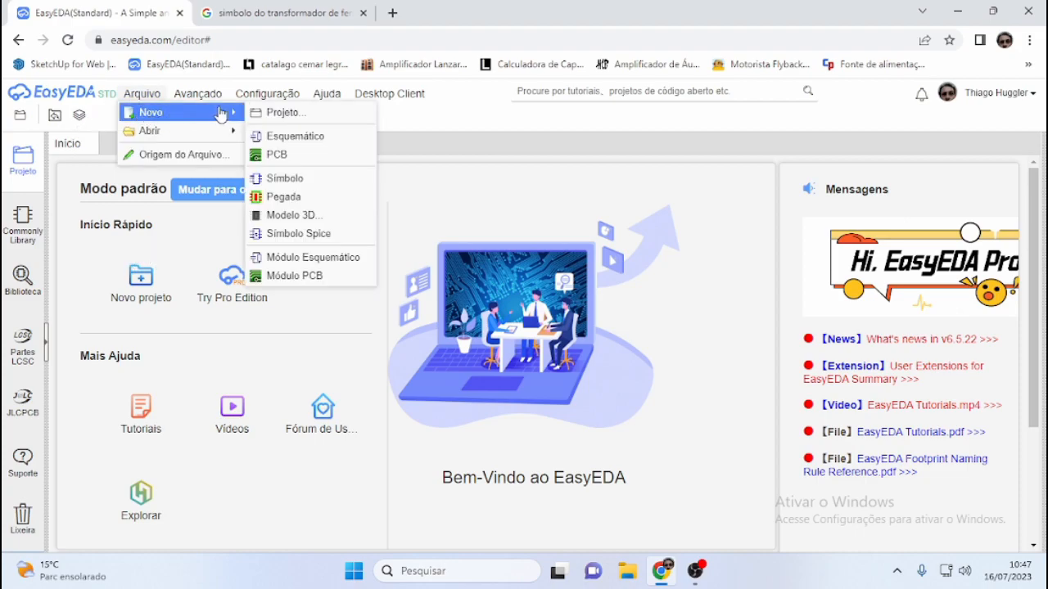
click(292, 180)
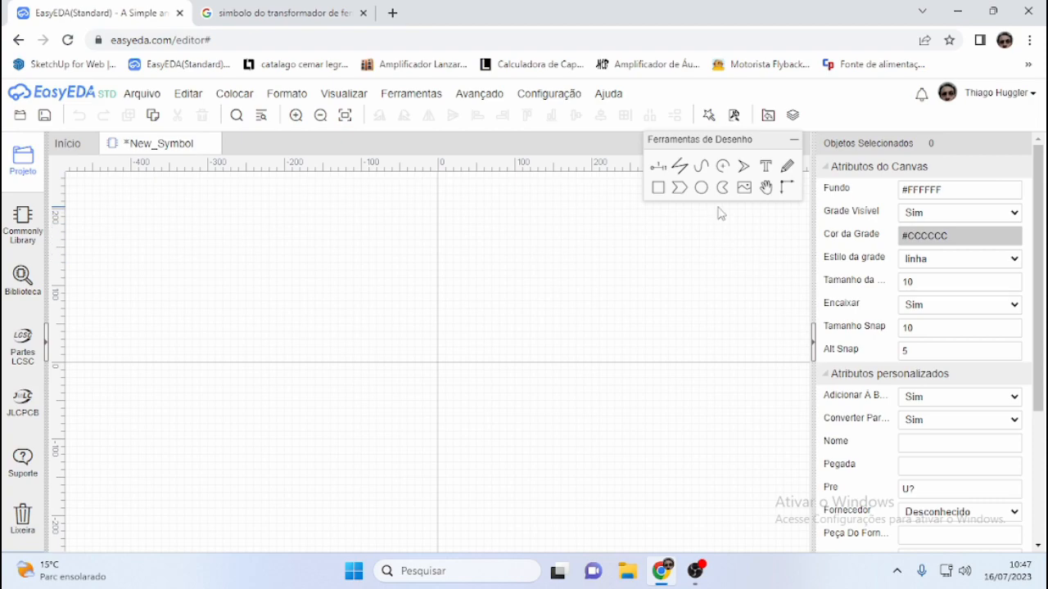
Try to draw a wavy Bezier winding just beside the vertical axis, about 20 wide from y 150 to y 100, and undo it.
click(702, 168)
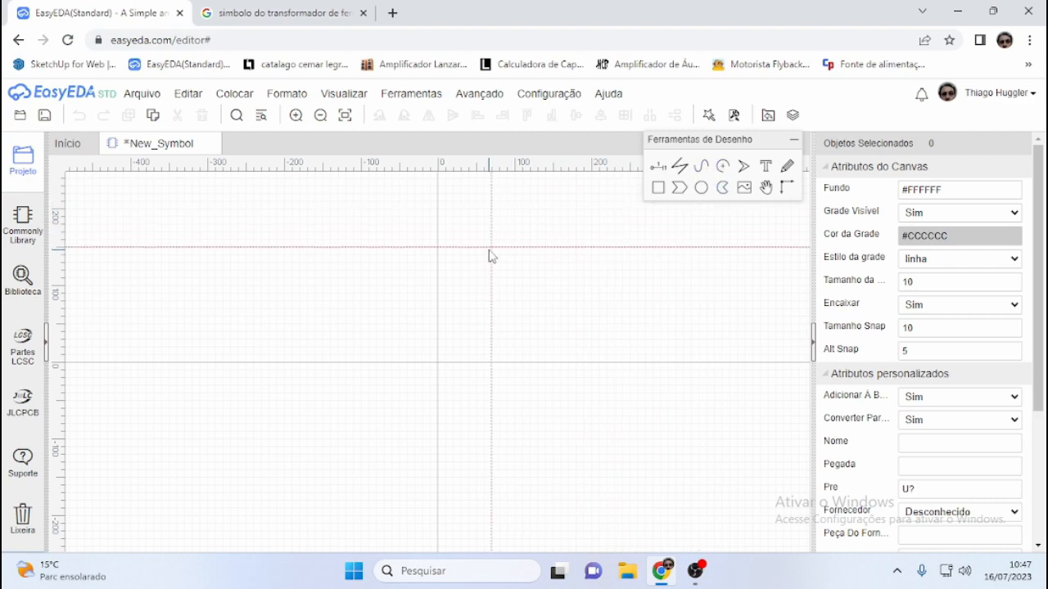
scroll(463, 252, up, 3)
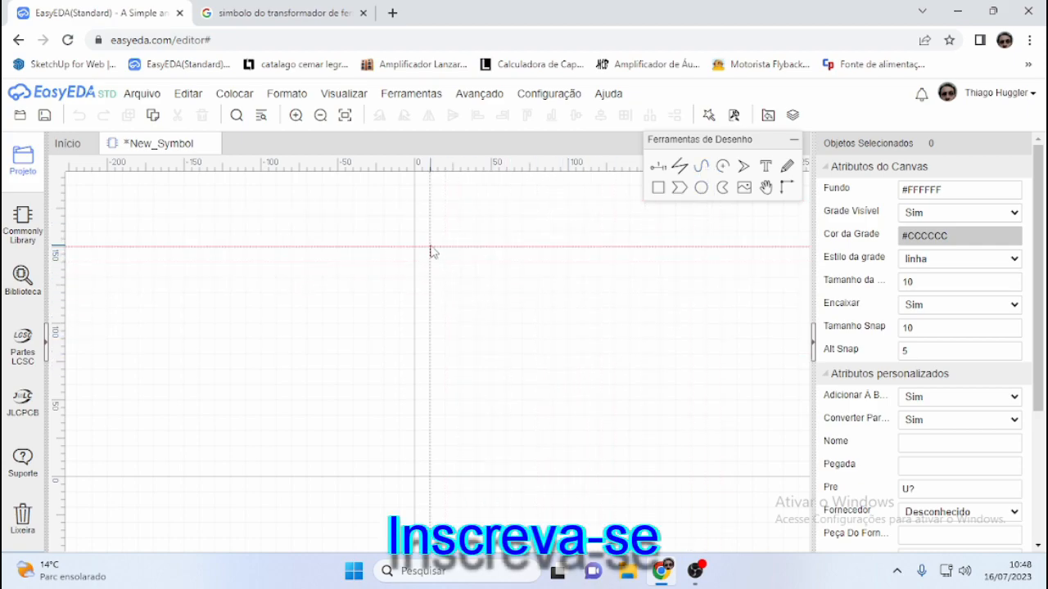
click(429, 246)
click(445, 247)
click(444, 262)
click(429, 262)
click(414, 262)
click(414, 277)
click(429, 277)
click(445, 277)
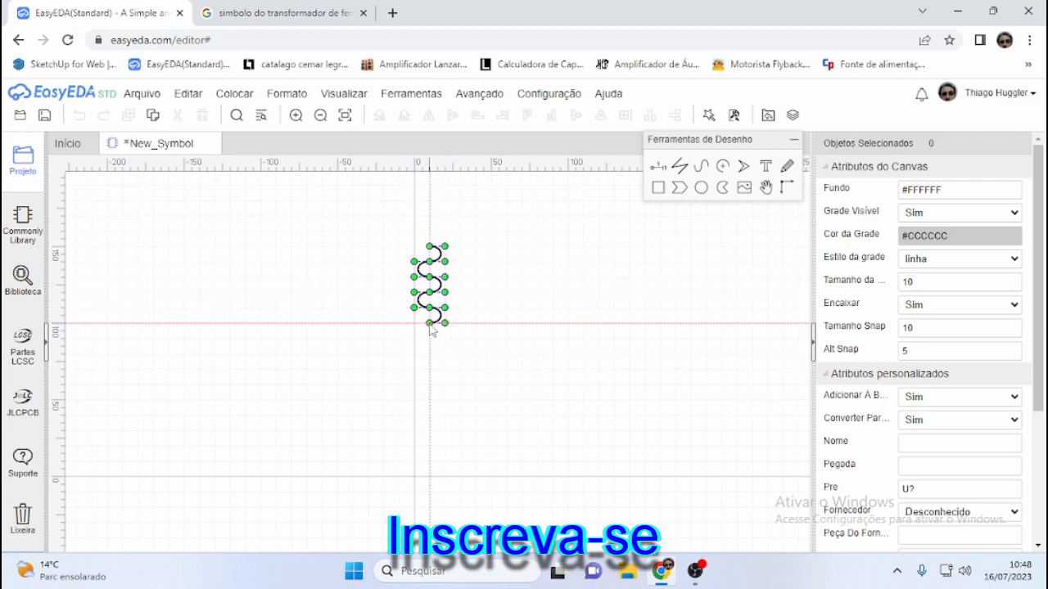
click(430, 324)
right_click(430, 354)
key(ctrl+z)
Draw the upper-left winding as a wavy Bezier curve starting at (10, 150) and ending at (10, 100).
click(430, 246)
click(444, 246)
click(444, 262)
click(430, 262)
click(414, 262)
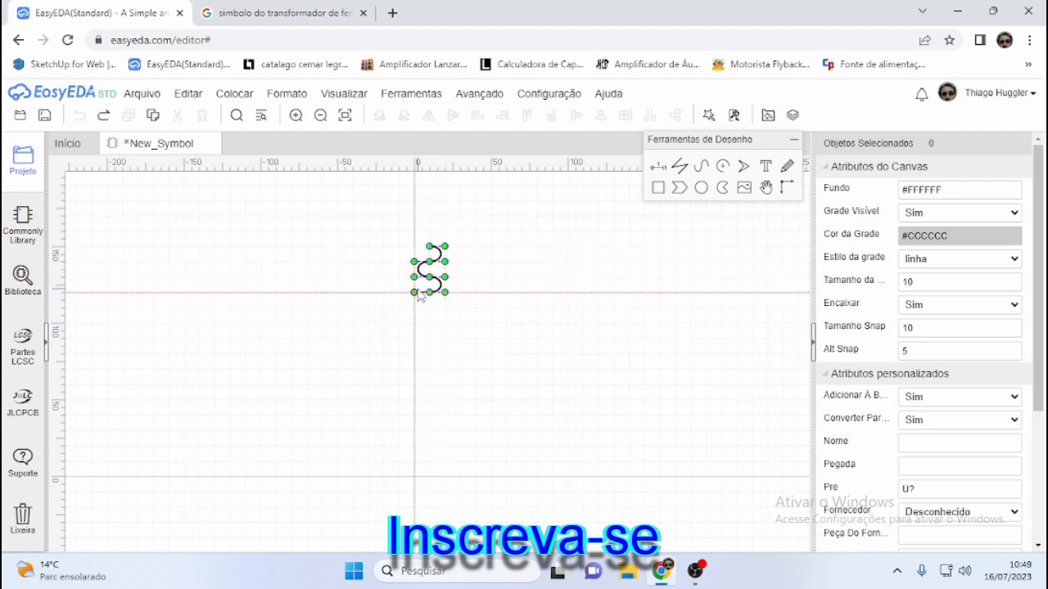
click(414, 293)
click(414, 308)
click(430, 308)
click(445, 308)
click(444, 323)
click(429, 323)
right_click(429, 338)
Draw the lower-left winding as a second wavy Bezier curve directly below the first, from (10, 90) to (10, 0).
click(430, 338)
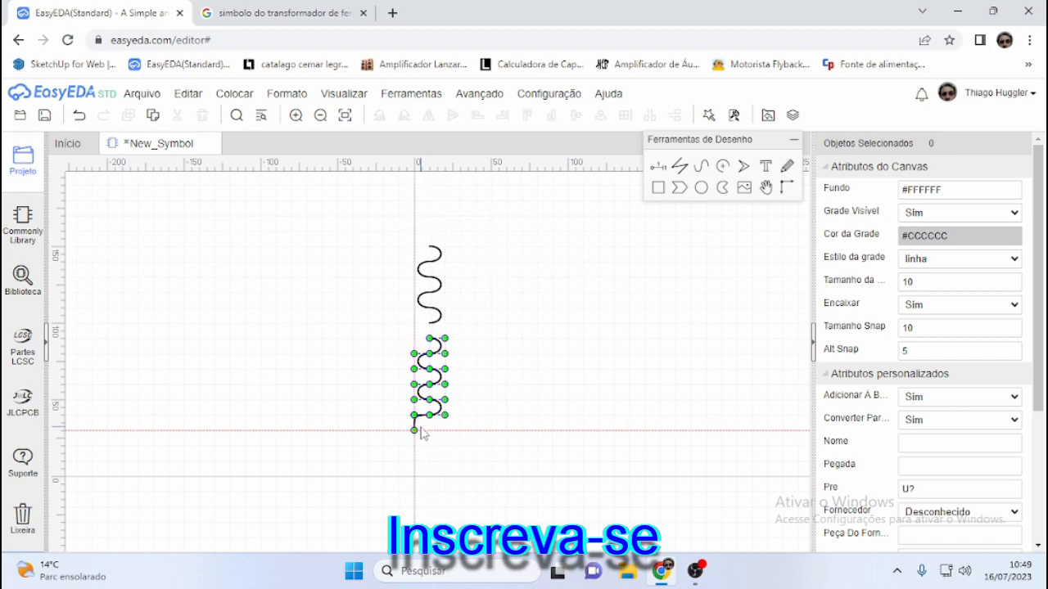
click(414, 430)
click(430, 431)
click(445, 431)
click(444, 446)
click(429, 446)
click(414, 445)
click(414, 461)
click(429, 461)
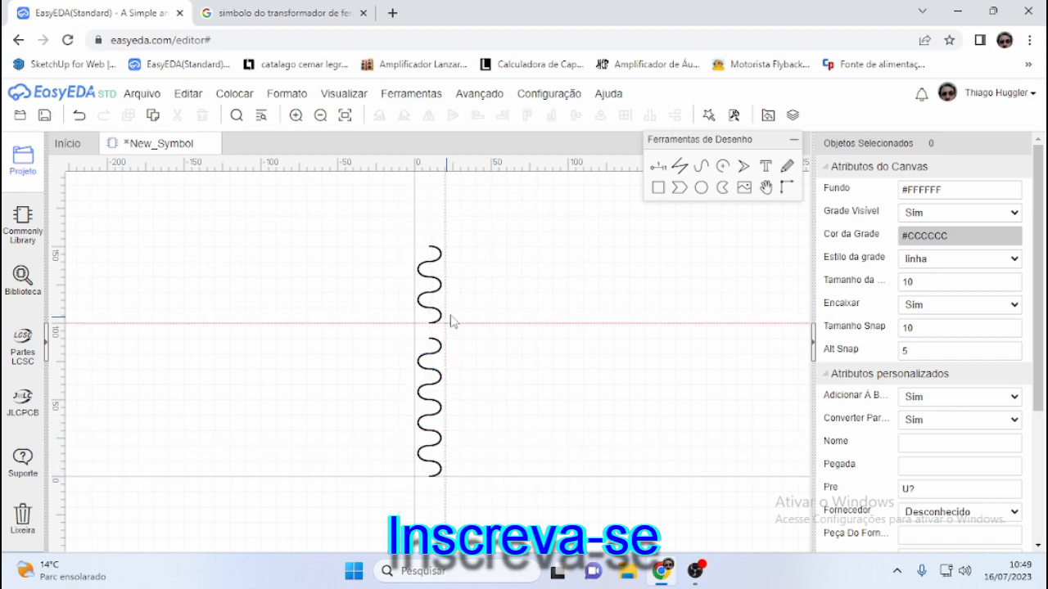
Draw the right winding as one long mirrored wavy Bezier curve, starting at (50, 150) and ending at (50, 0).
click(491, 247)
click(475, 246)
click(476, 262)
click(491, 262)
click(506, 261)
click(506, 277)
click(491, 277)
click(475, 277)
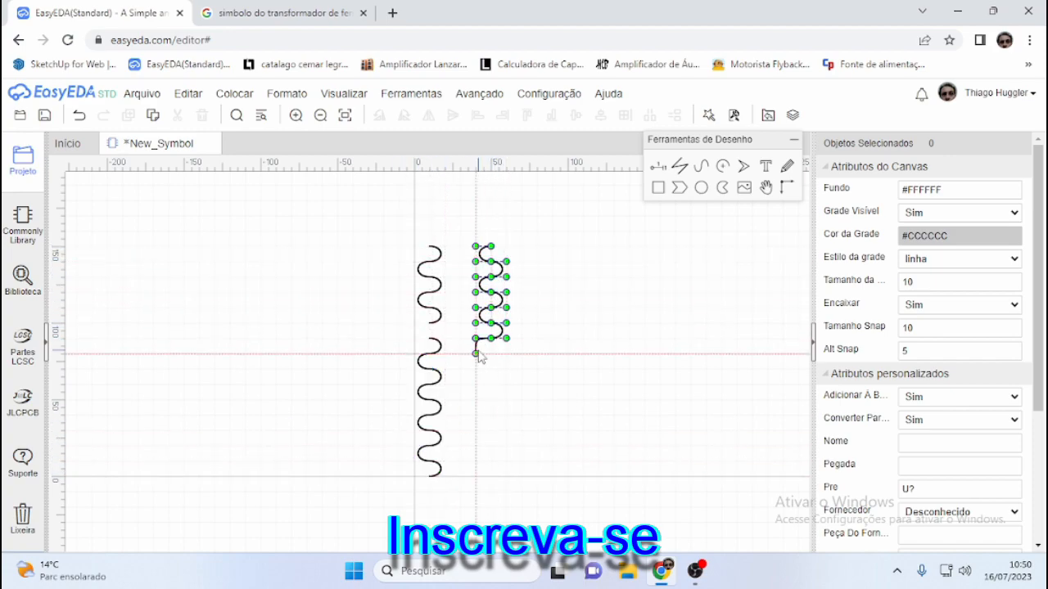
click(476, 354)
click(491, 353)
click(506, 354)
click(506, 370)
click(491, 369)
click(476, 369)
click(476, 385)
click(491, 385)
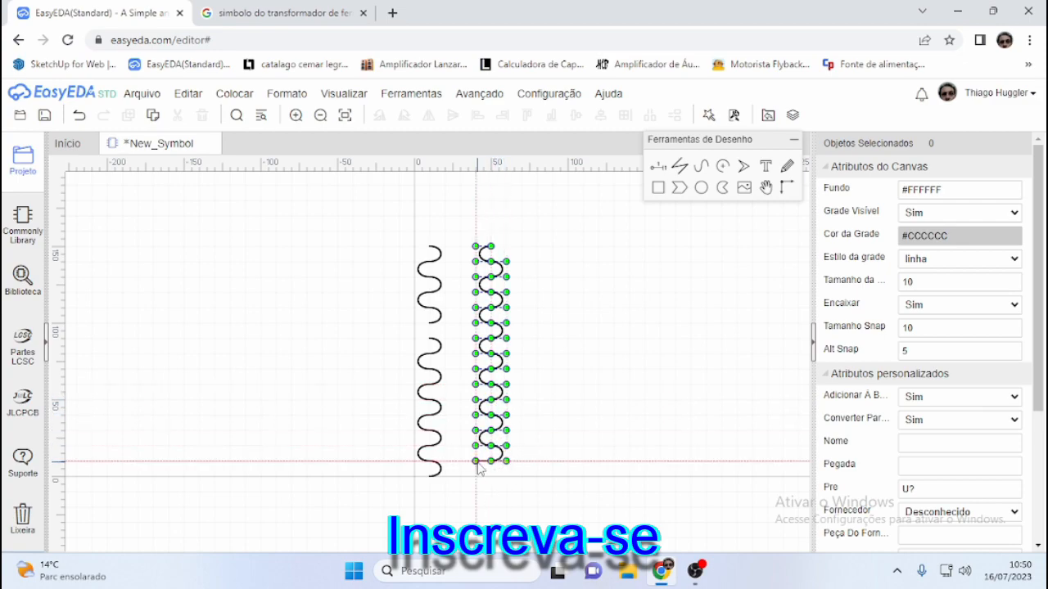
click(475, 461)
click(475, 476)
click(491, 477)
right_click(491, 476)
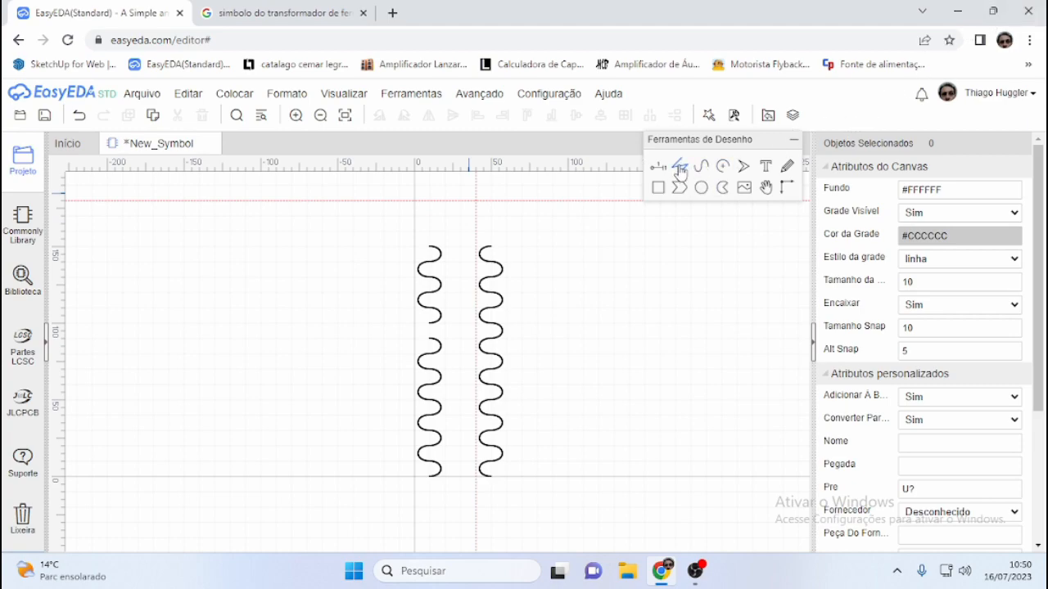
Extend the open ends of the windings outward with short horizontal polyline leads about 10 units long.
click(419, 247)
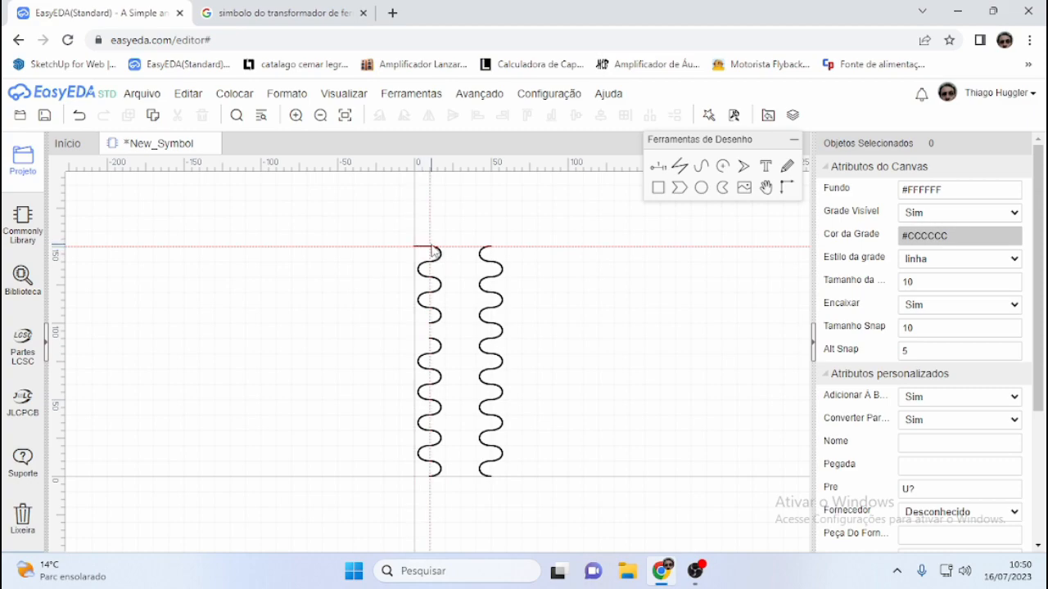
click(489, 247)
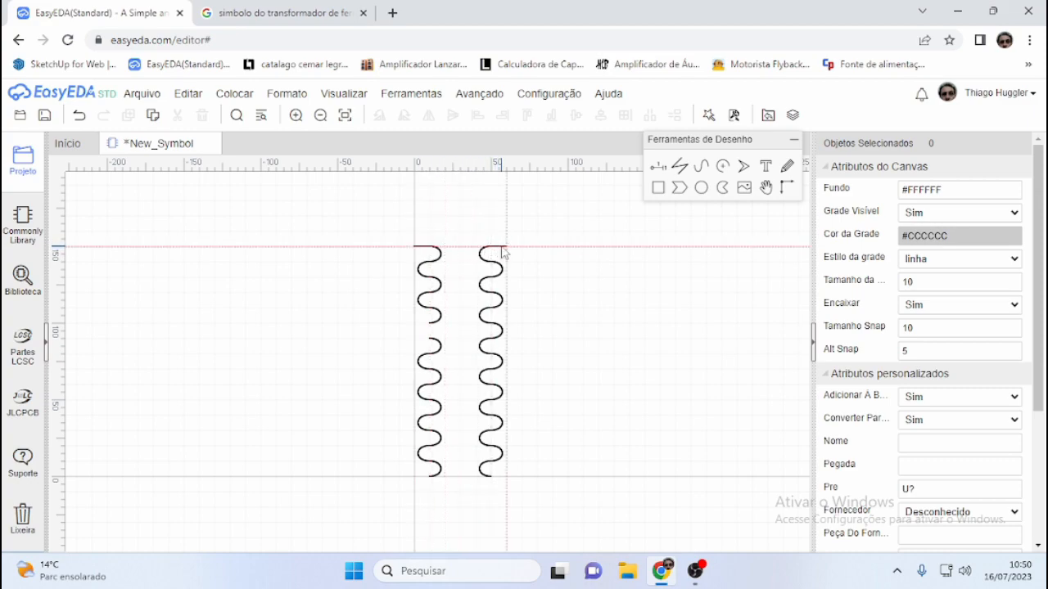
click(506, 246)
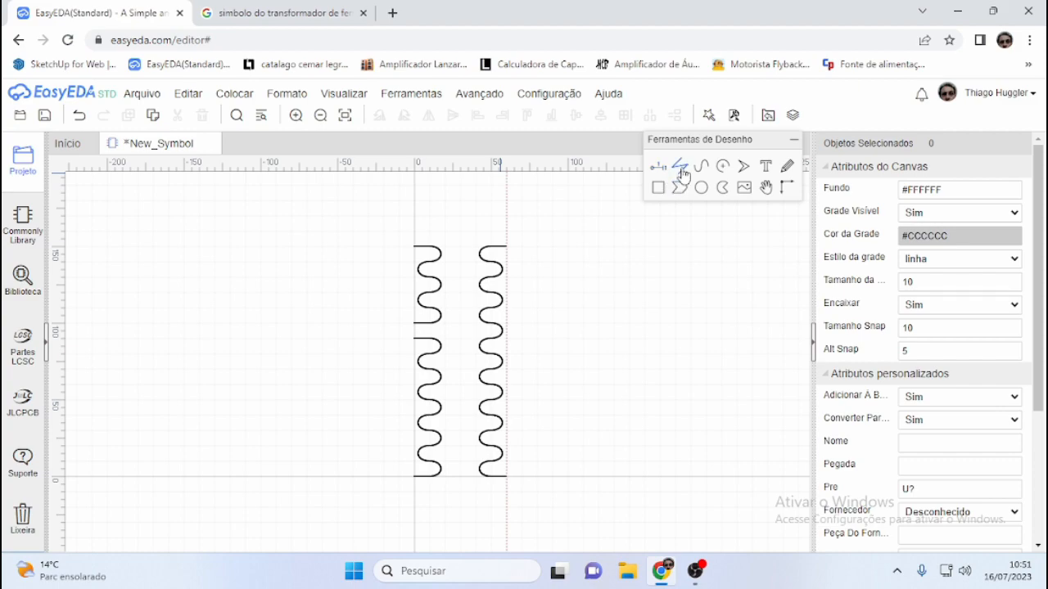
Draw a three-segment test polyline in the empty canvas area to the left of the windings.
click(202, 233)
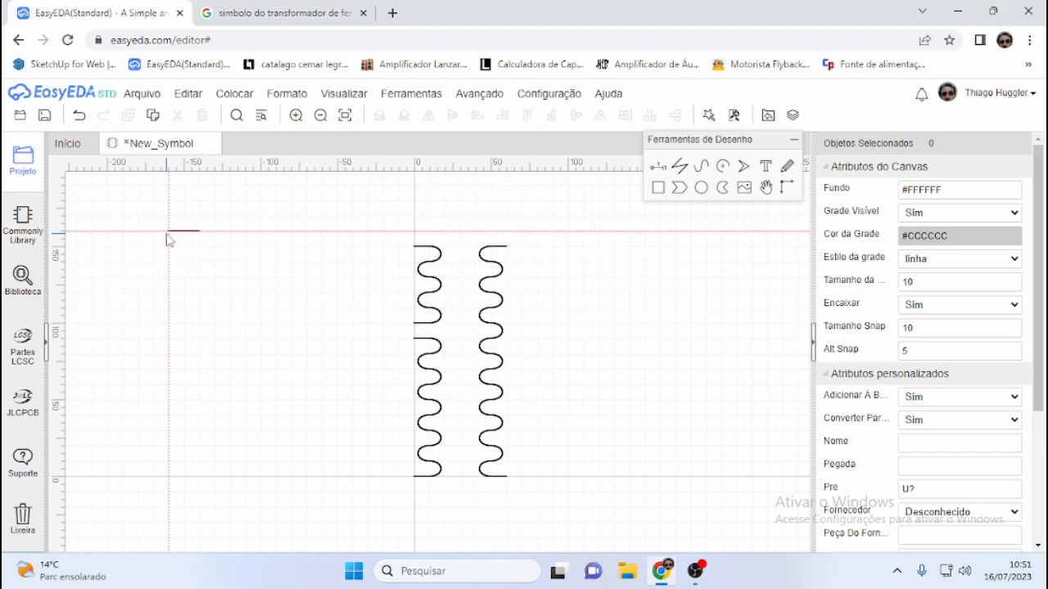
click(167, 233)
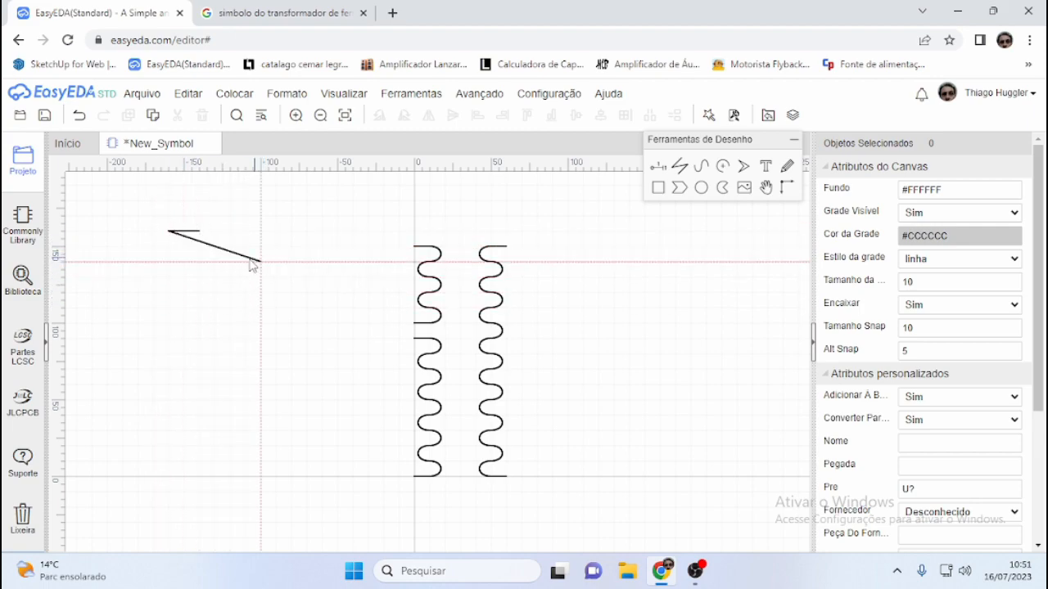
click(184, 308)
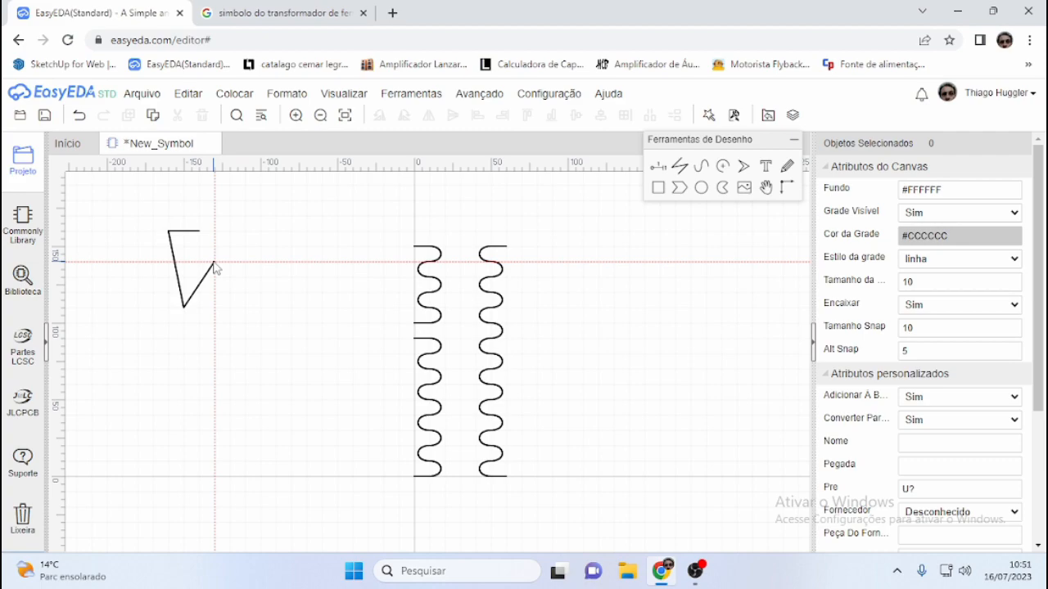
right_click(214, 263)
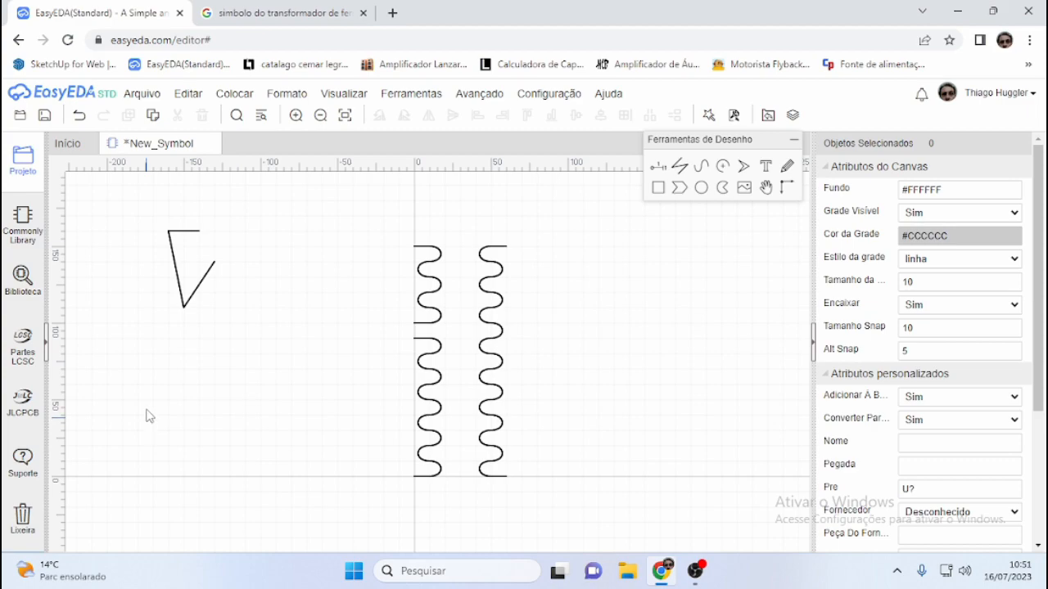
Move the test polyline's free end level with its top segment, and delete the polyline.
click(182, 304)
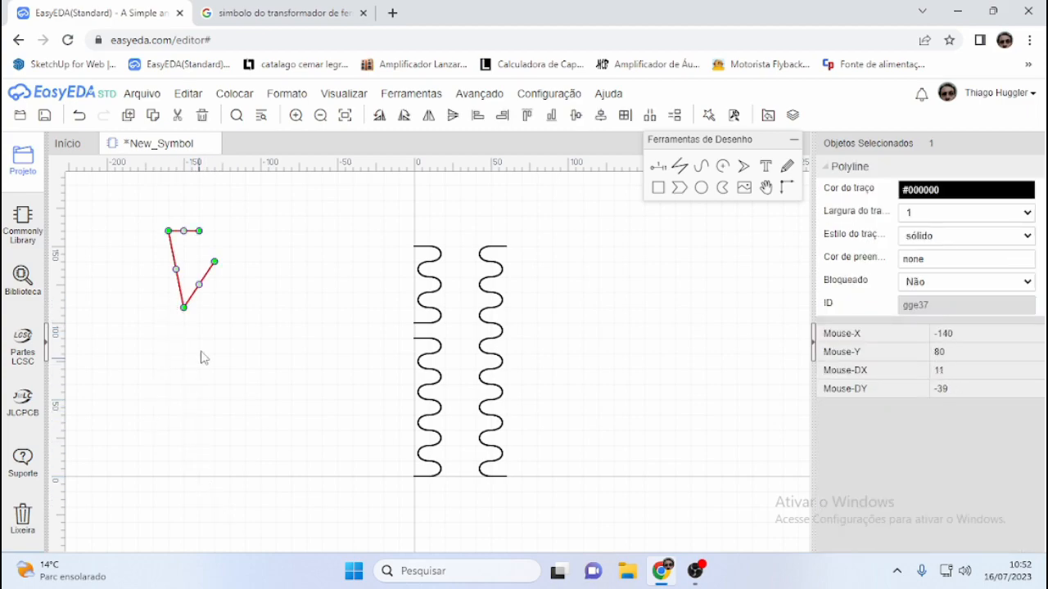
drag(215, 263, 226, 234)
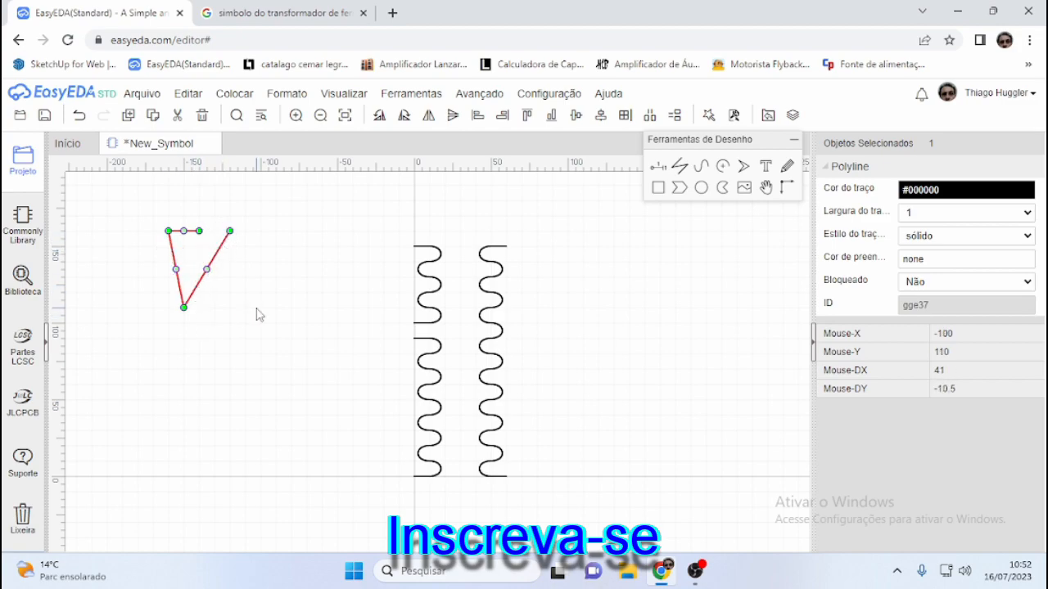
key(Delete)
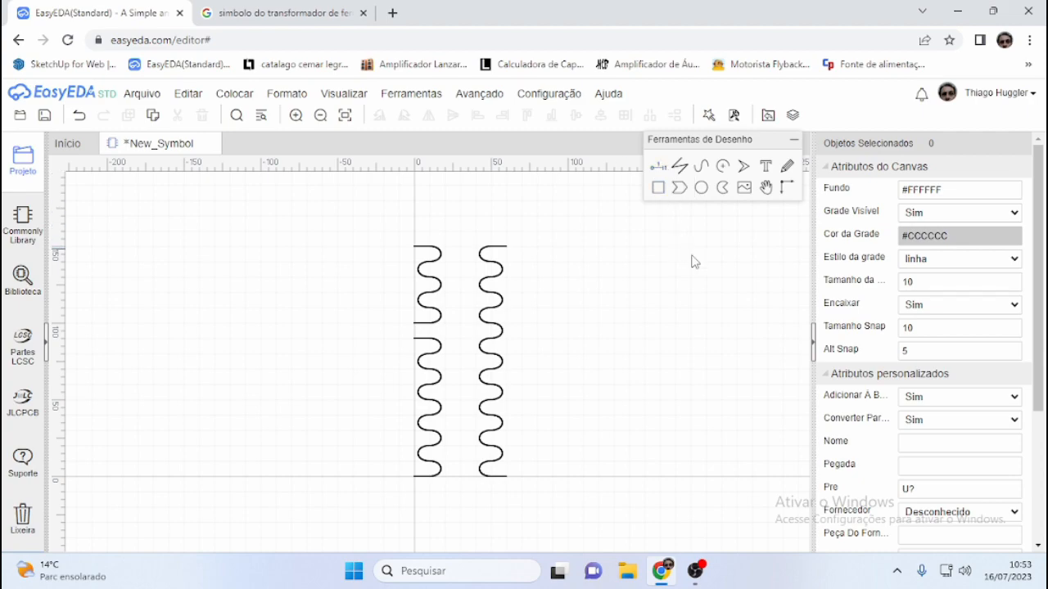
Place four test pins in the empty area left of the windings, and delete them all.
click(658, 169)
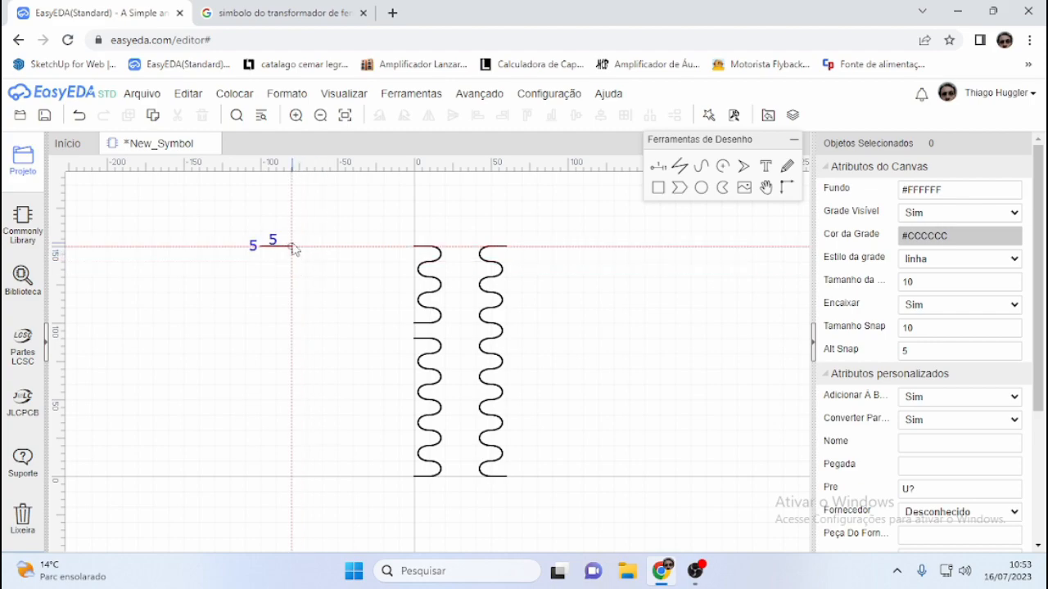
click(292, 246)
click(260, 308)
click(293, 352)
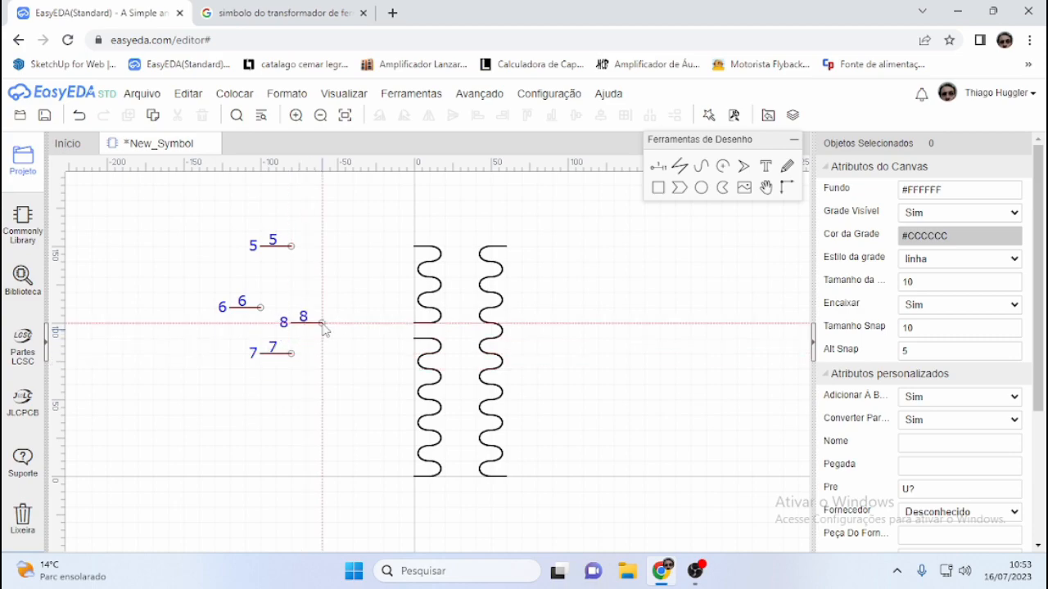
click(322, 291)
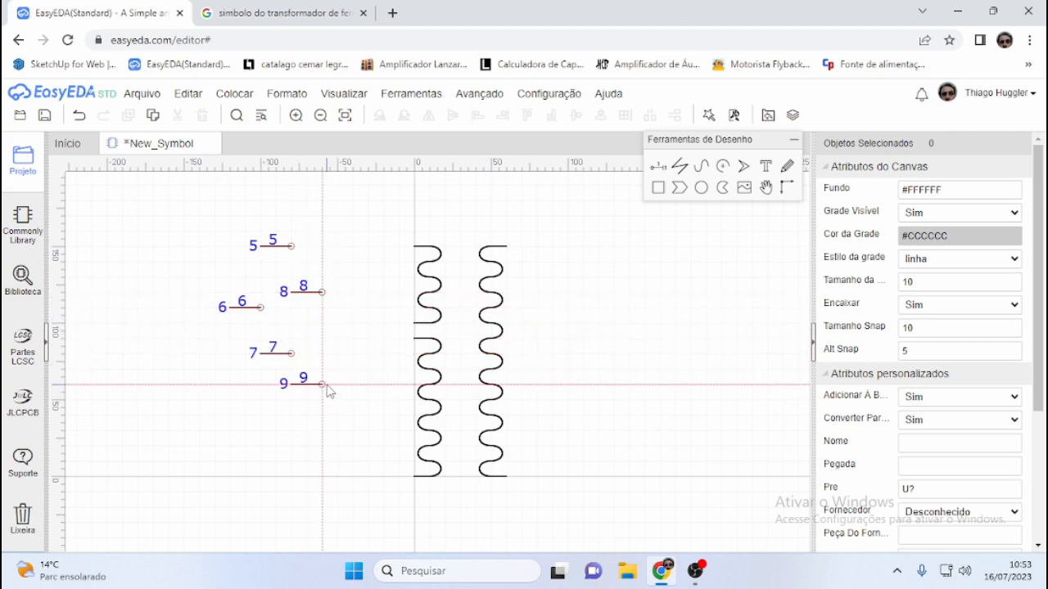
key(Escape)
drag(206, 211, 333, 393)
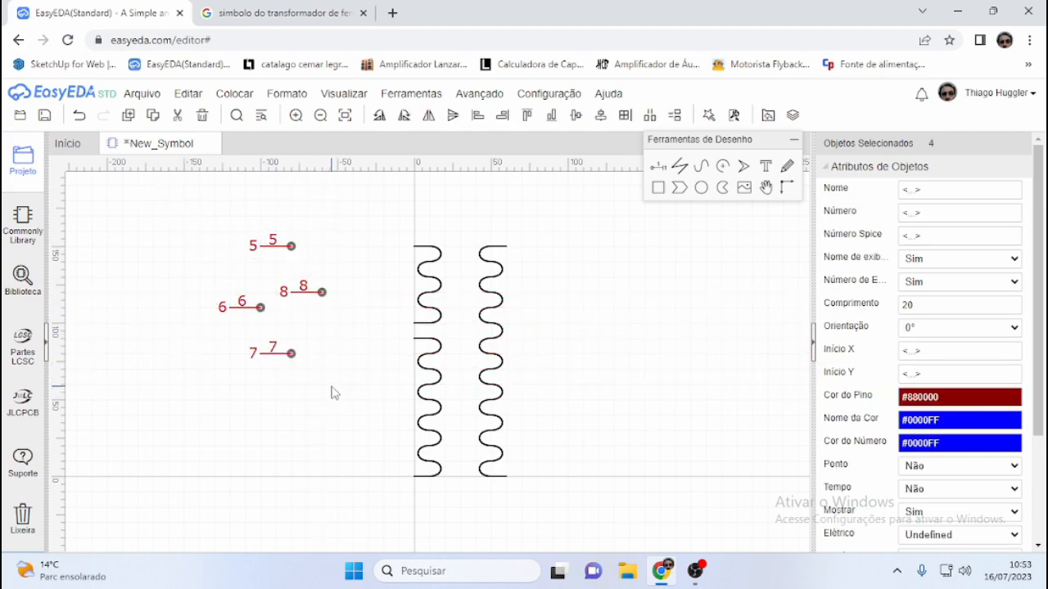
key(Delete)
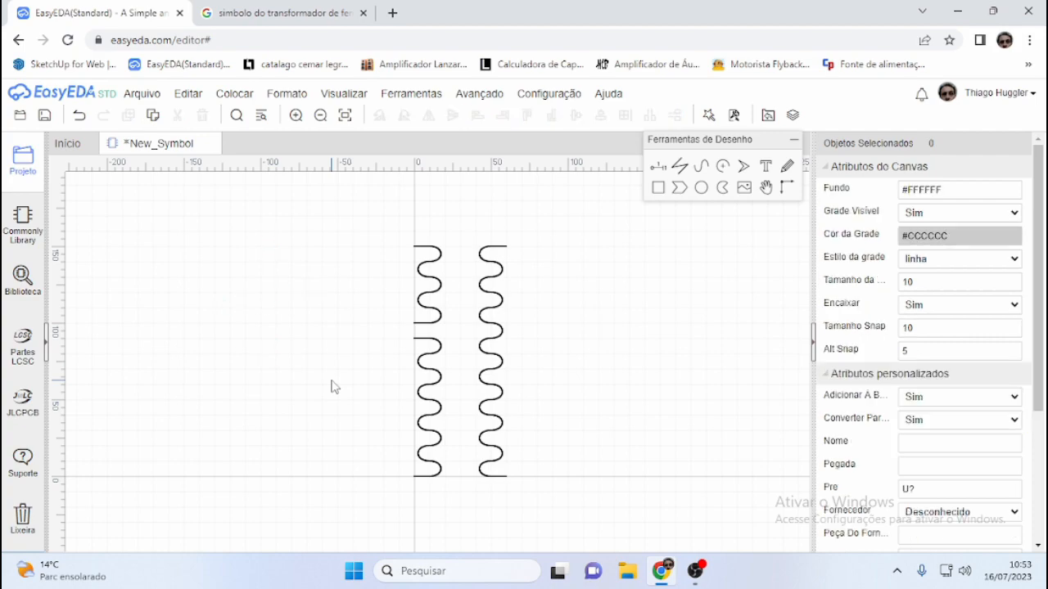
Place a pin on each of the six winding leads, four on the left windings and two on the right winding.
click(659, 168)
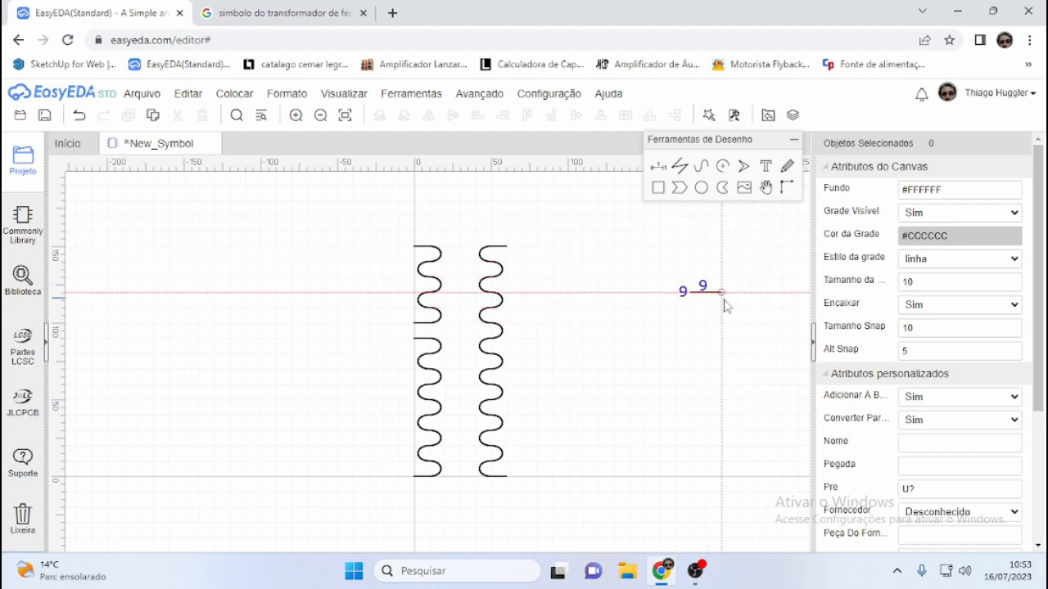
click(415, 246)
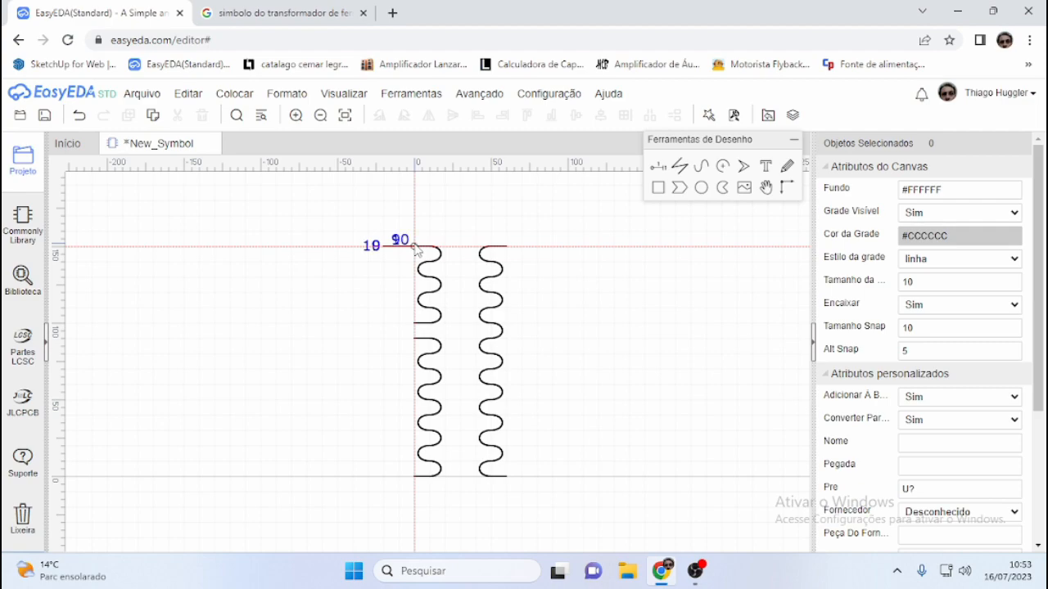
click(414, 322)
click(414, 338)
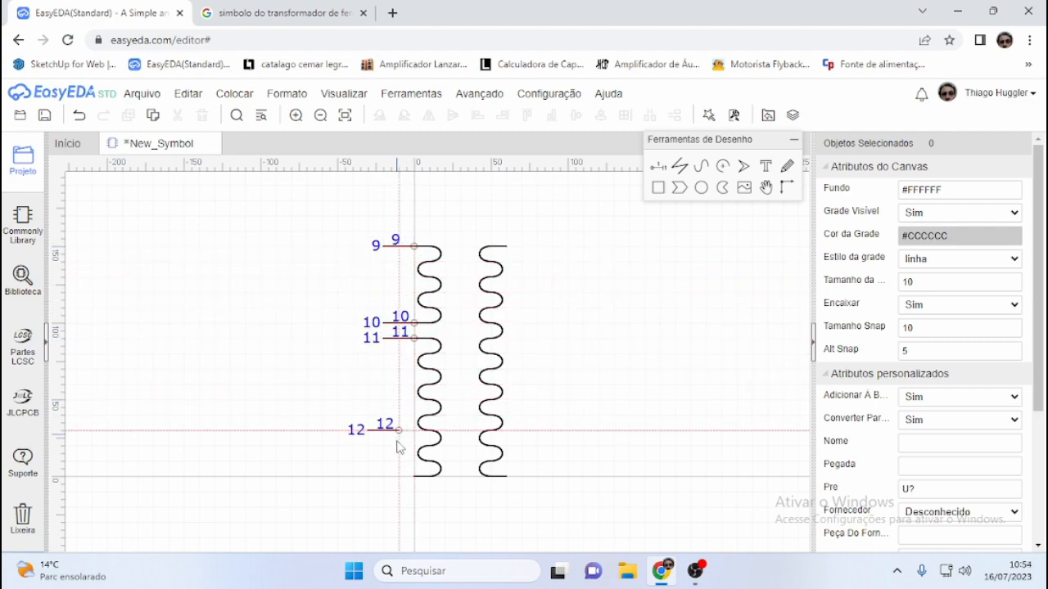
click(414, 476)
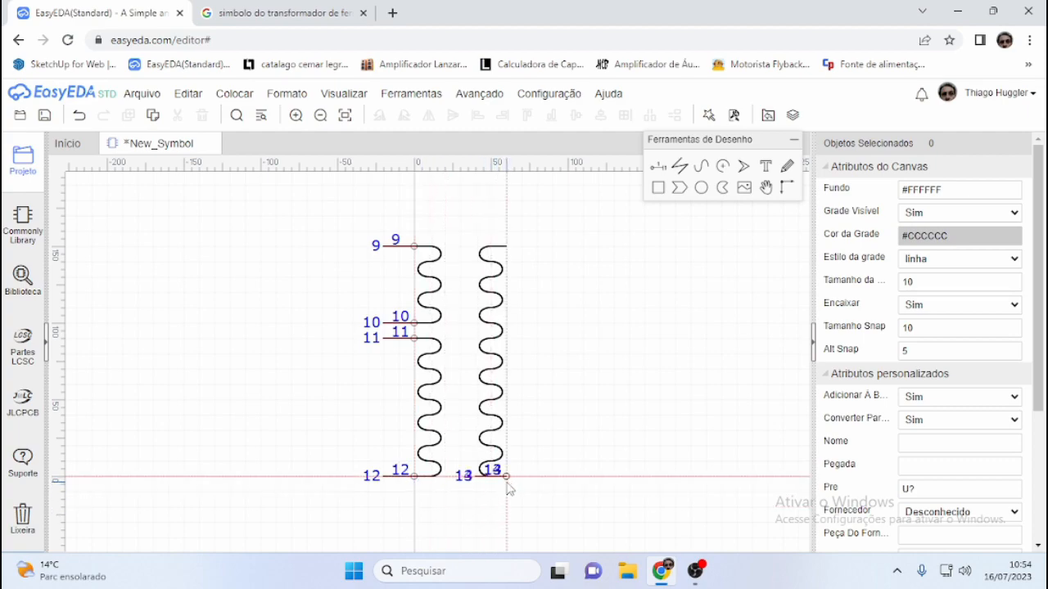
click(507, 475)
click(506, 250)
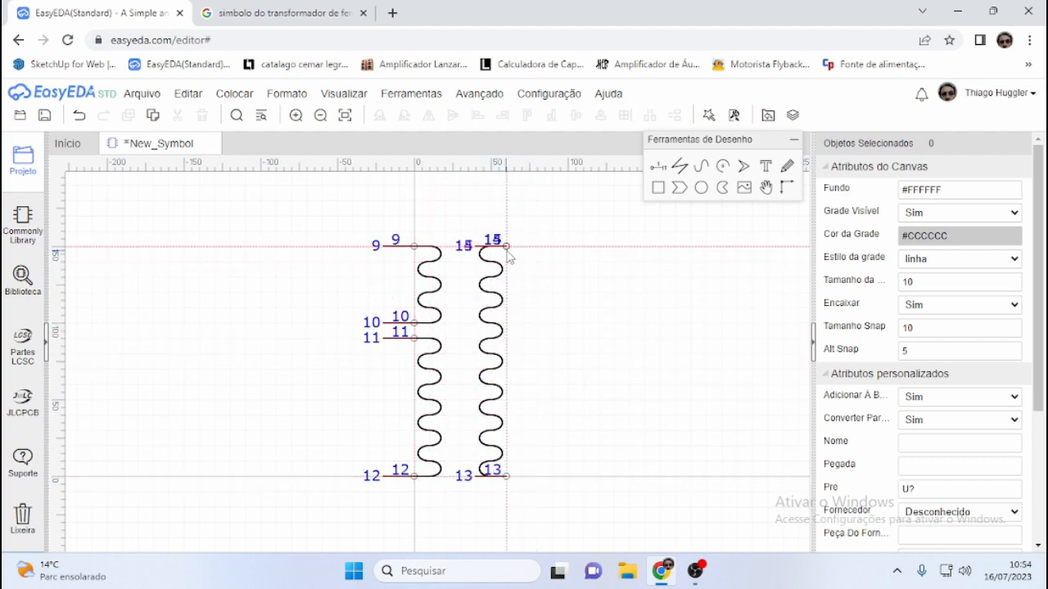
Flip the right winding's lower and upper pins horizontally so they point outward from the winding.
key(Escape)
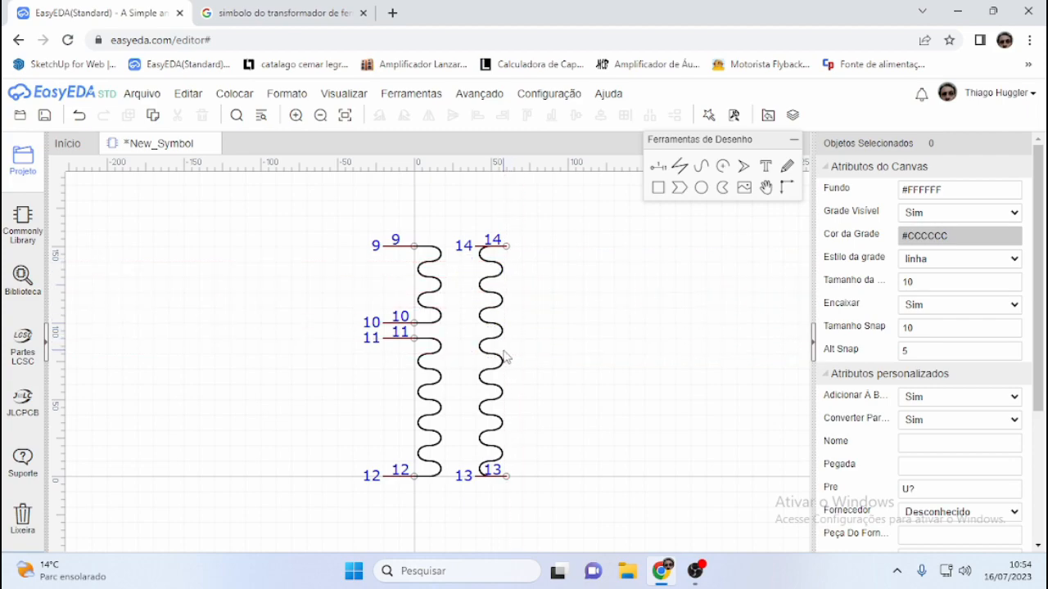
scroll(473, 514, up, 2)
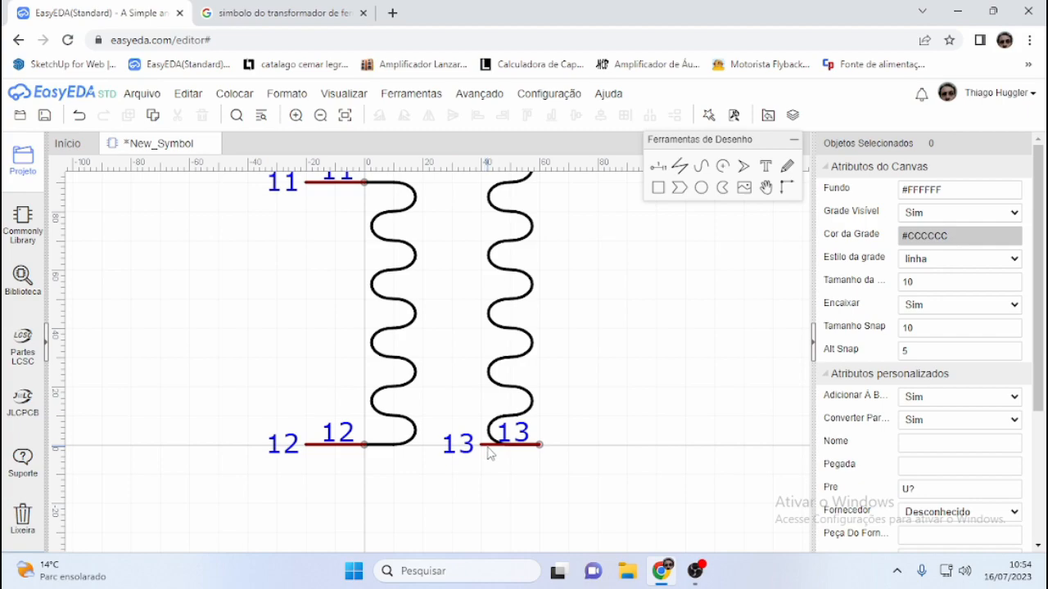
click(489, 449)
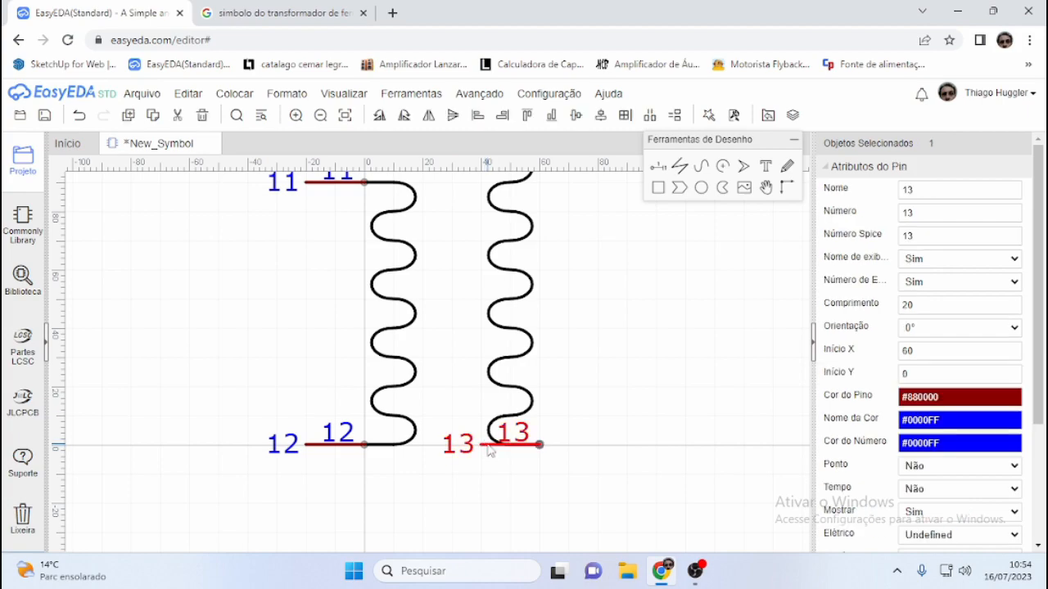
click(428, 120)
scroll(485, 344, up, 2)
scroll(485, 344, down, 5)
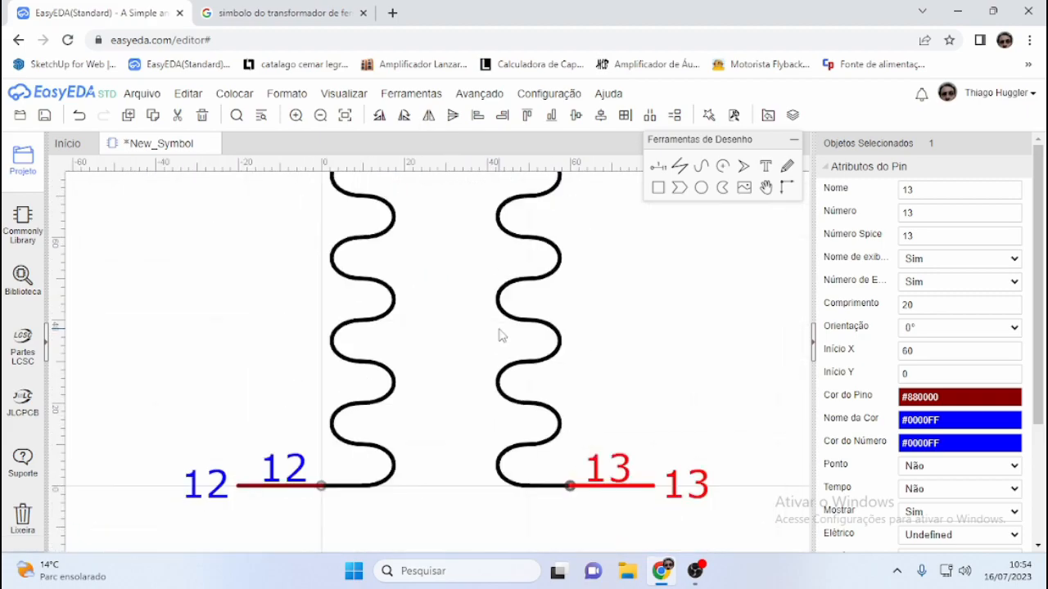
click(508, 183)
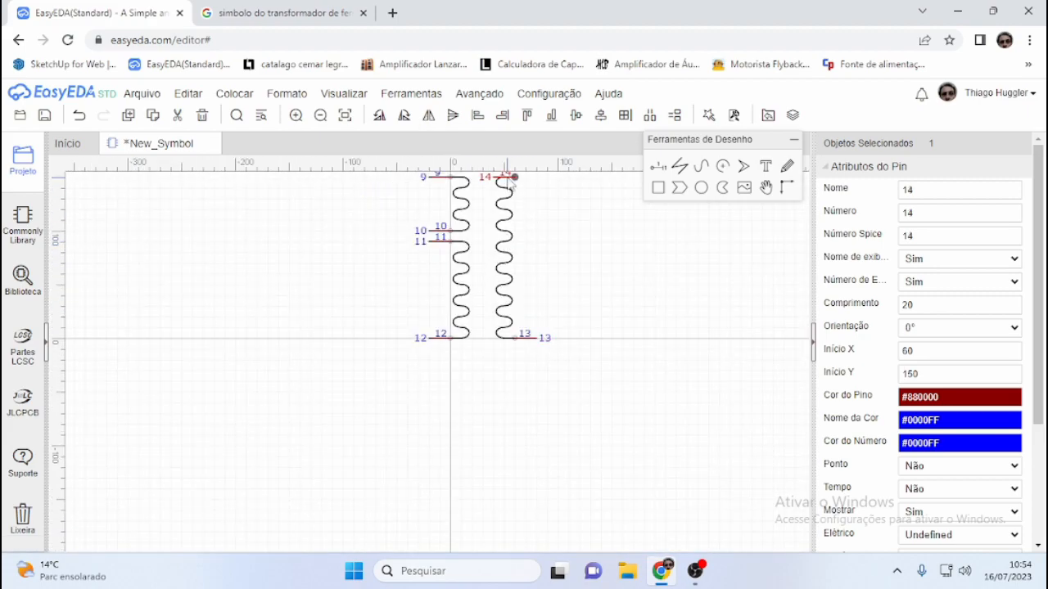
click(427, 120)
click(577, 289)
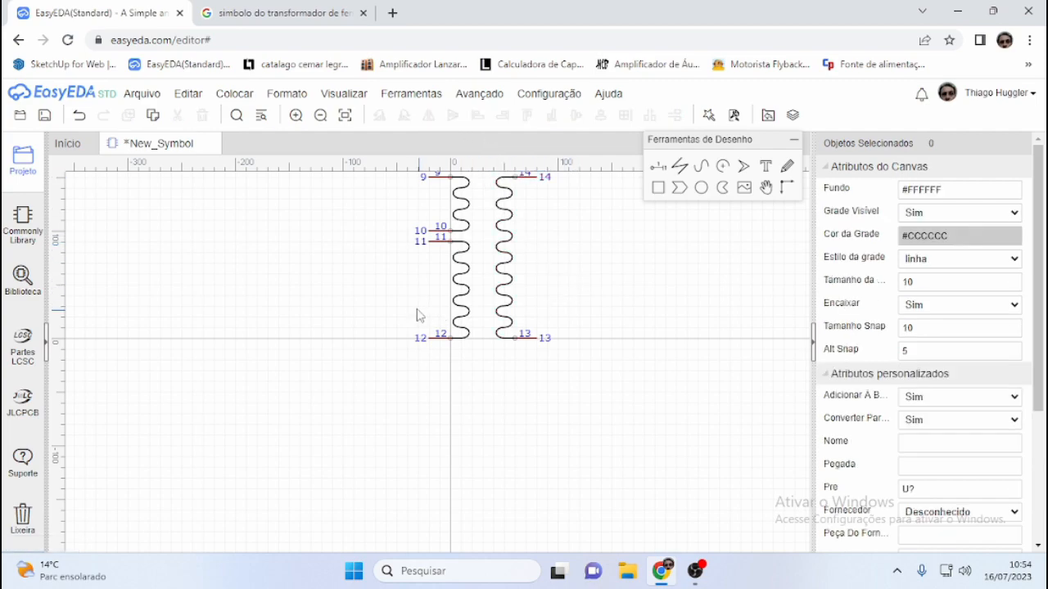
Set the name, number and Spice number of the right winding's upper pin to 1.
scroll(381, 267, down, 2)
scroll(381, 267, down, 1)
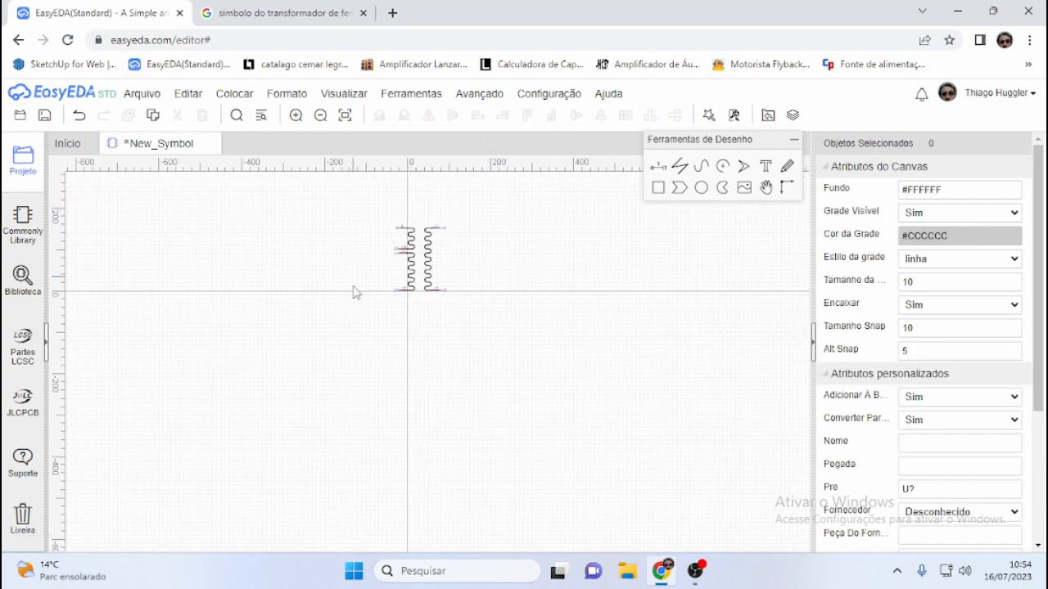
scroll(398, 303, up, 4)
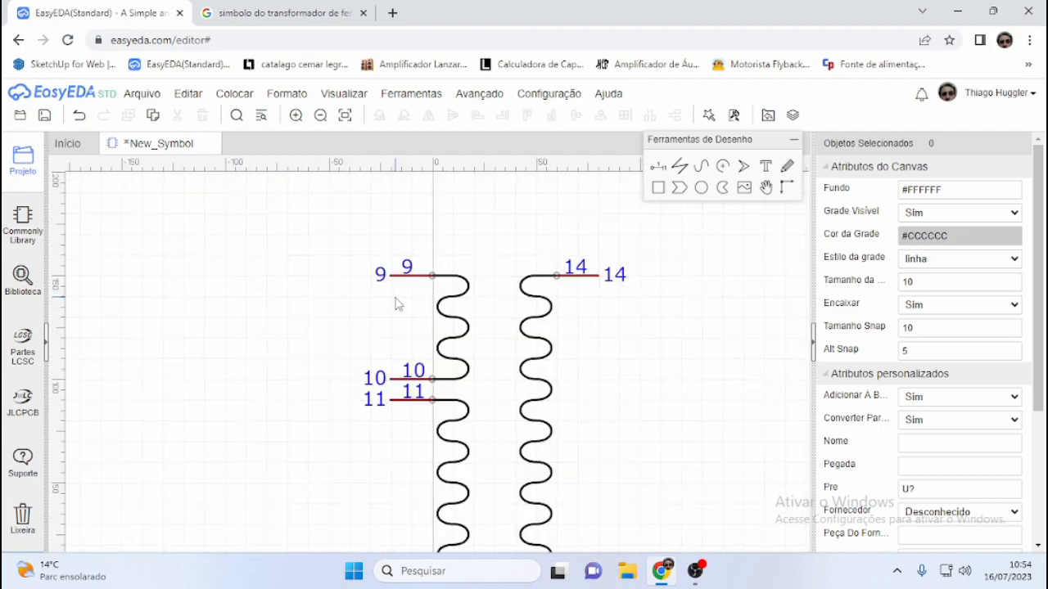
scroll(395, 309, down, 1)
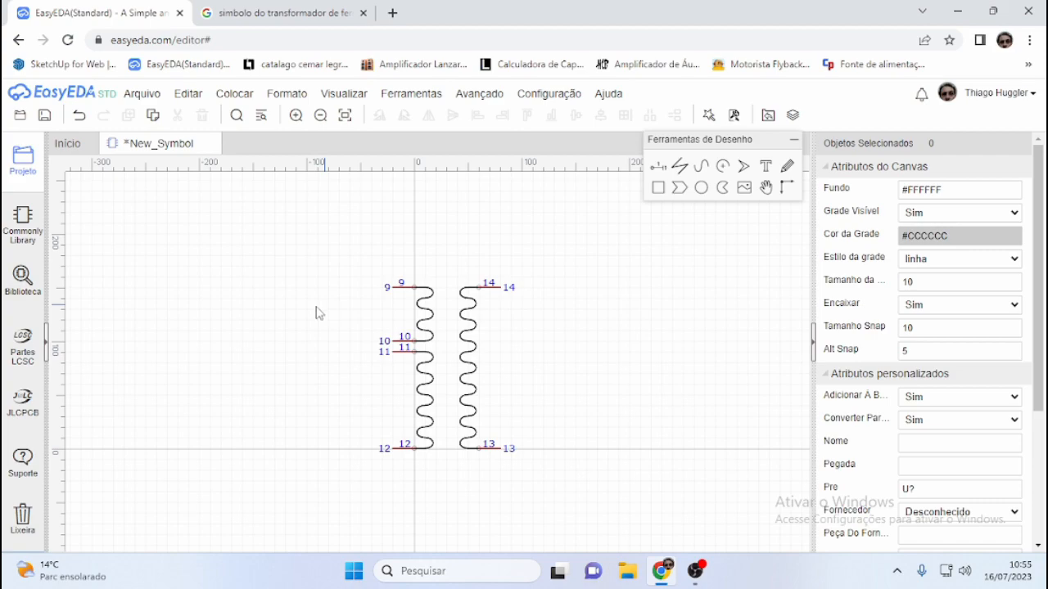
click(490, 291)
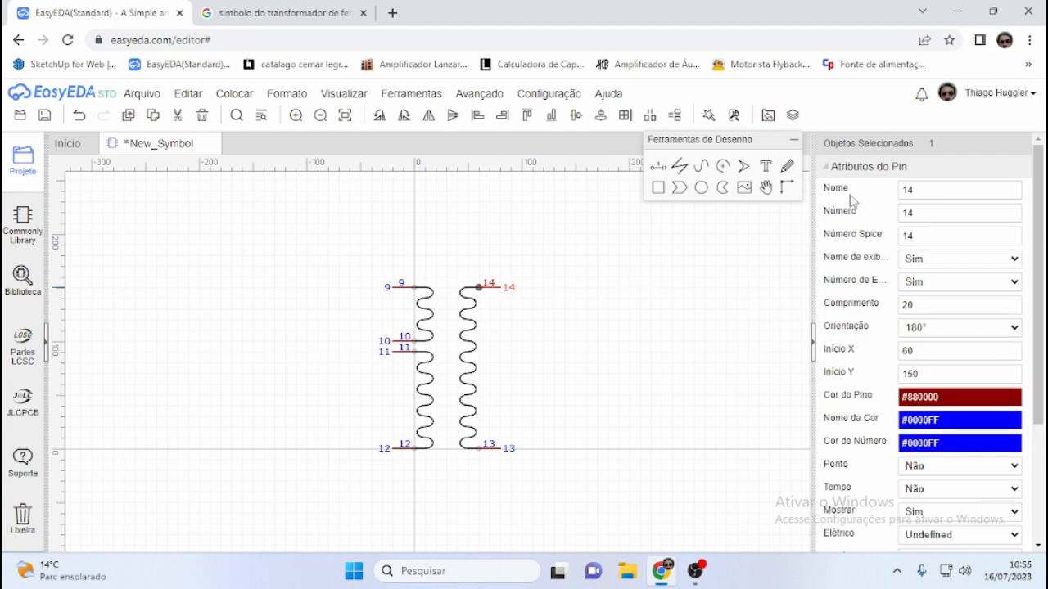
double_click(913, 192)
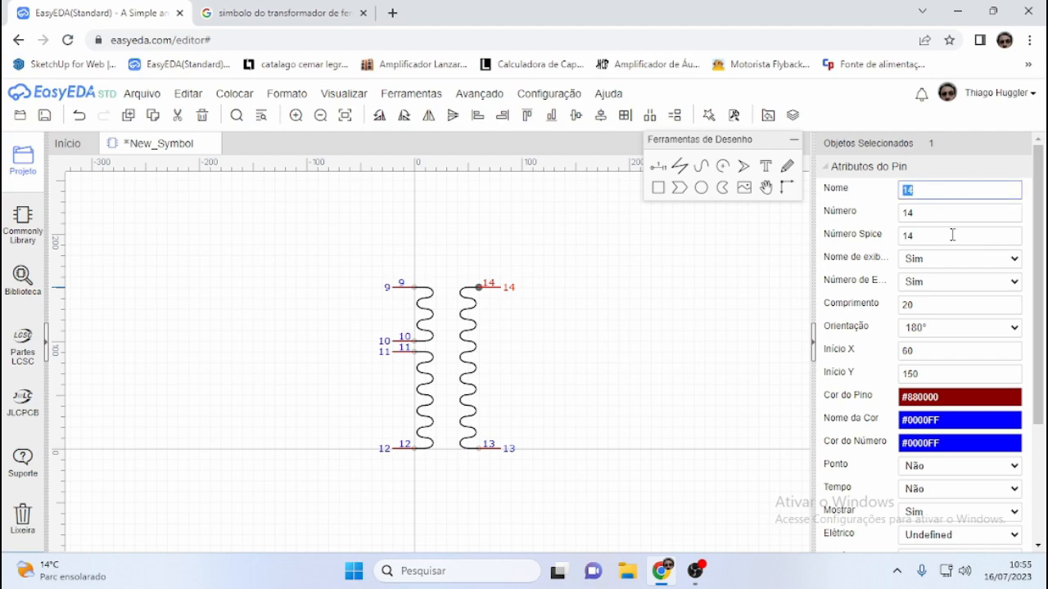
text(1)
double_click(940, 214)
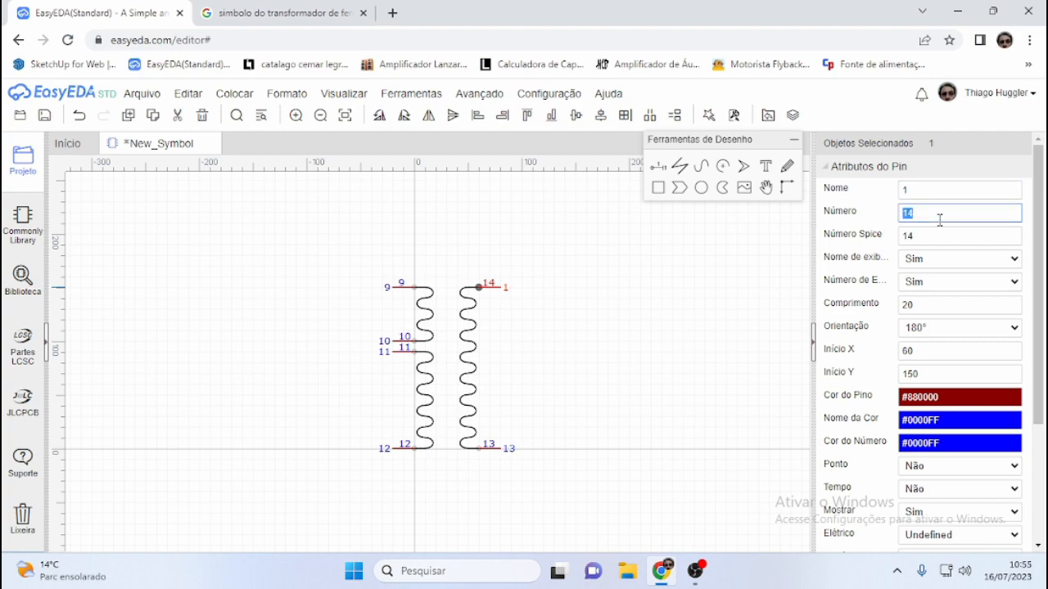
text(1)
double_click(922, 244)
text(1)
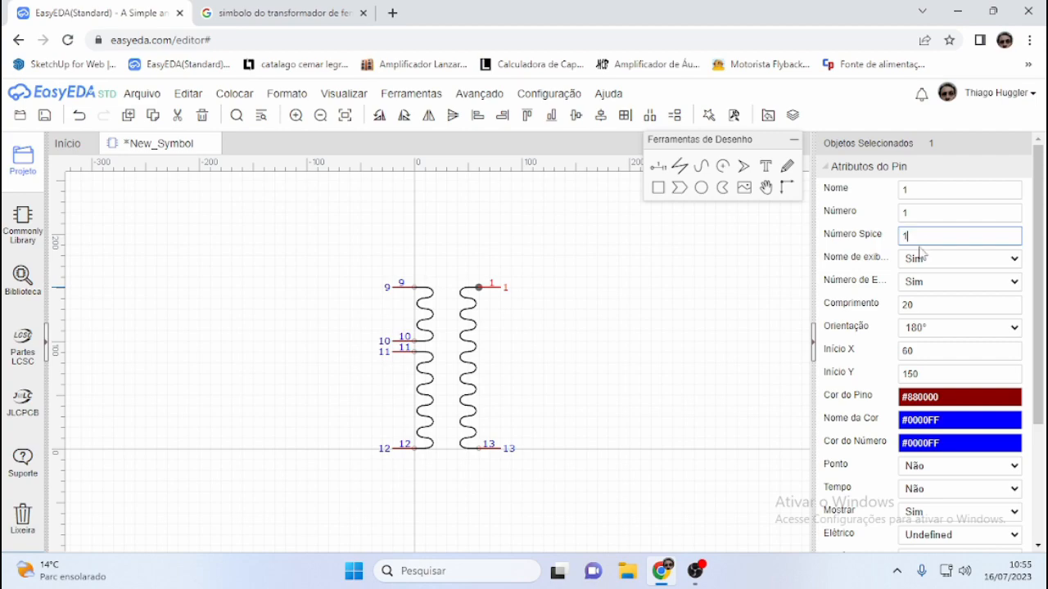
click(680, 347)
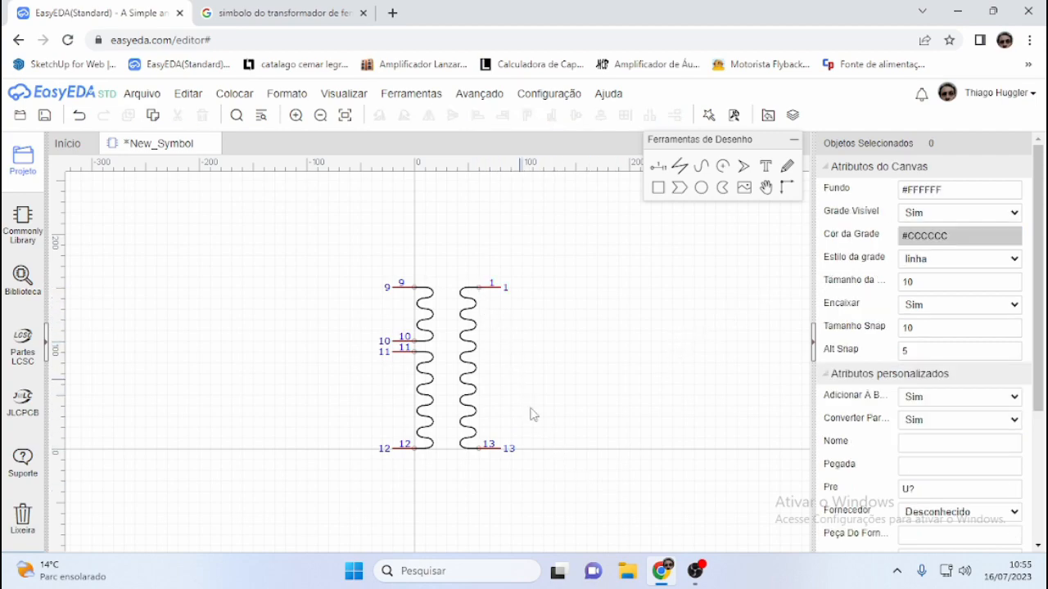
Set the name and number of the right winding's lower pin to 1.
click(498, 451)
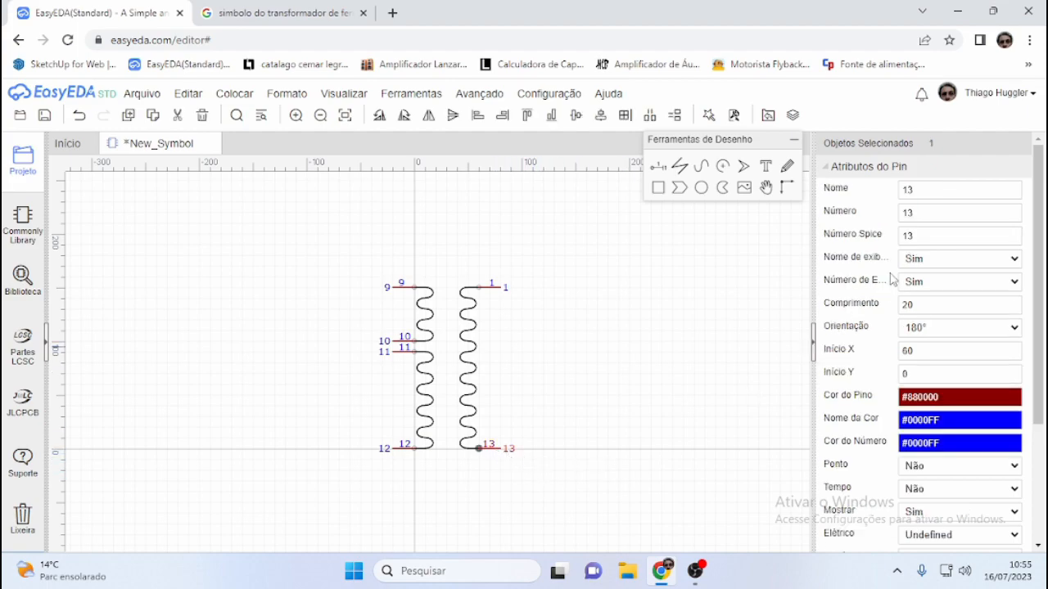
double_click(913, 191)
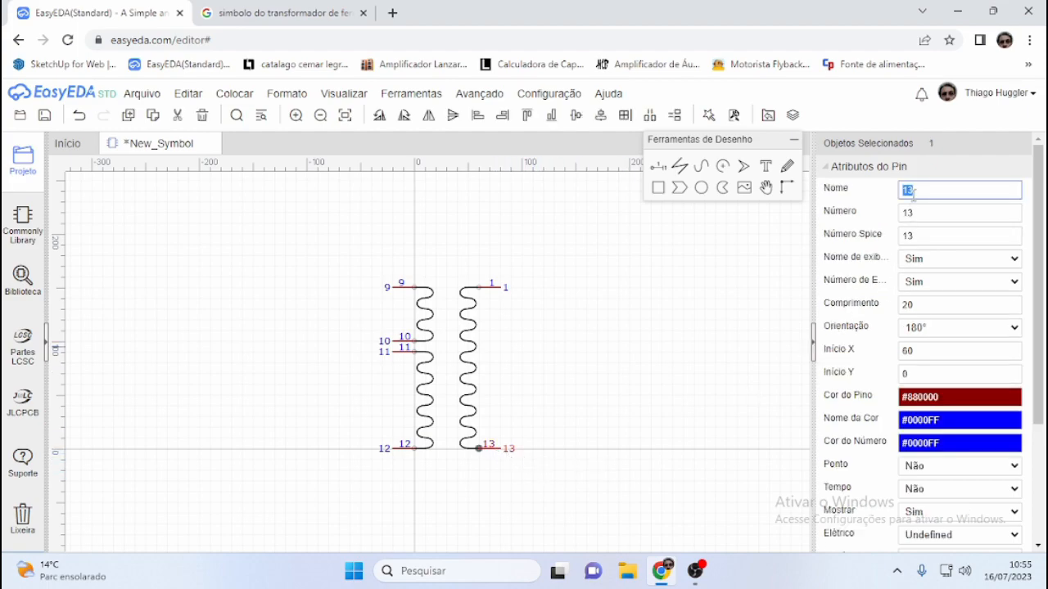
text(1)
double_click(913, 212)
text(1)
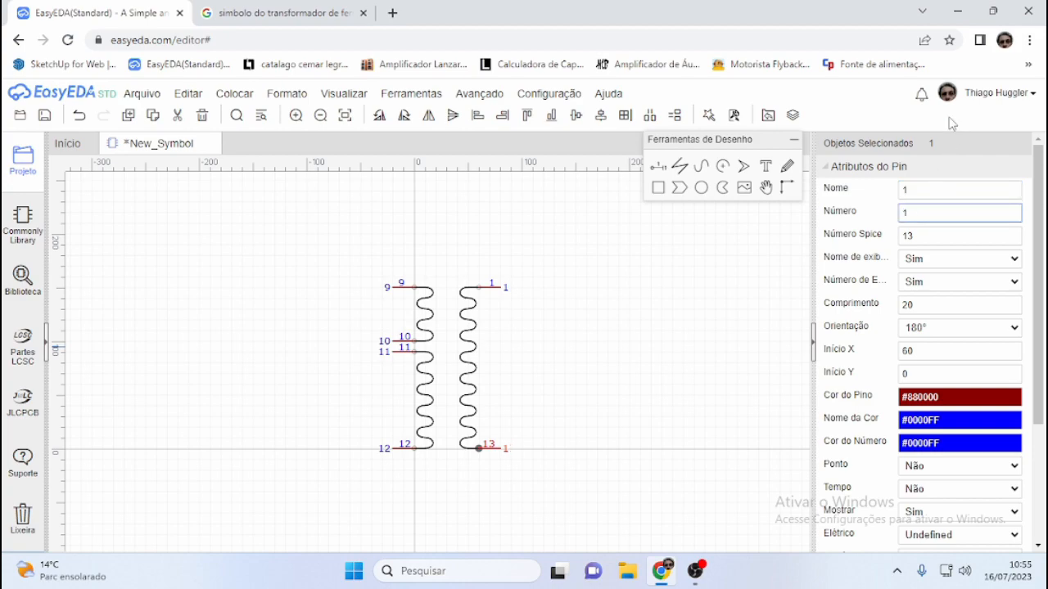
Set the name, number and Spice number of the right winding's lower pin to 6.
double_click(913, 190)
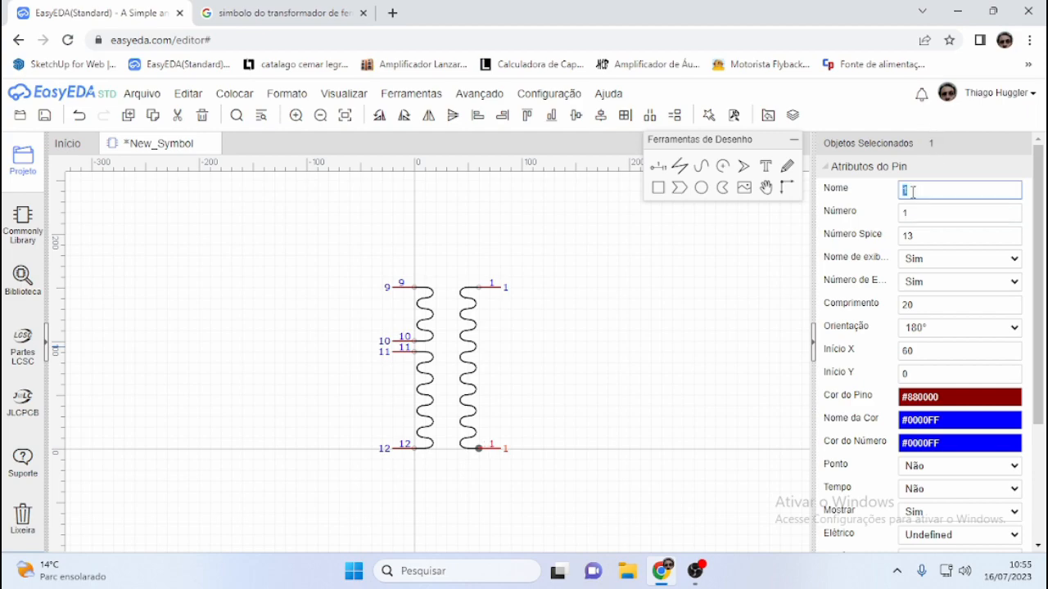
text(6)
click(906, 212)
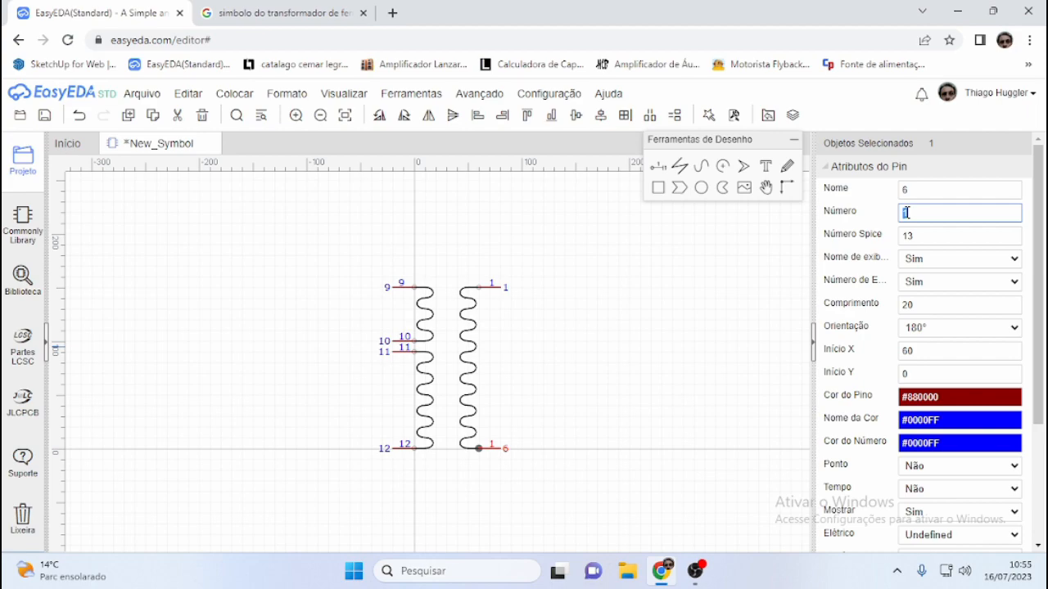
text(6)
double_click(908, 235)
text(6)
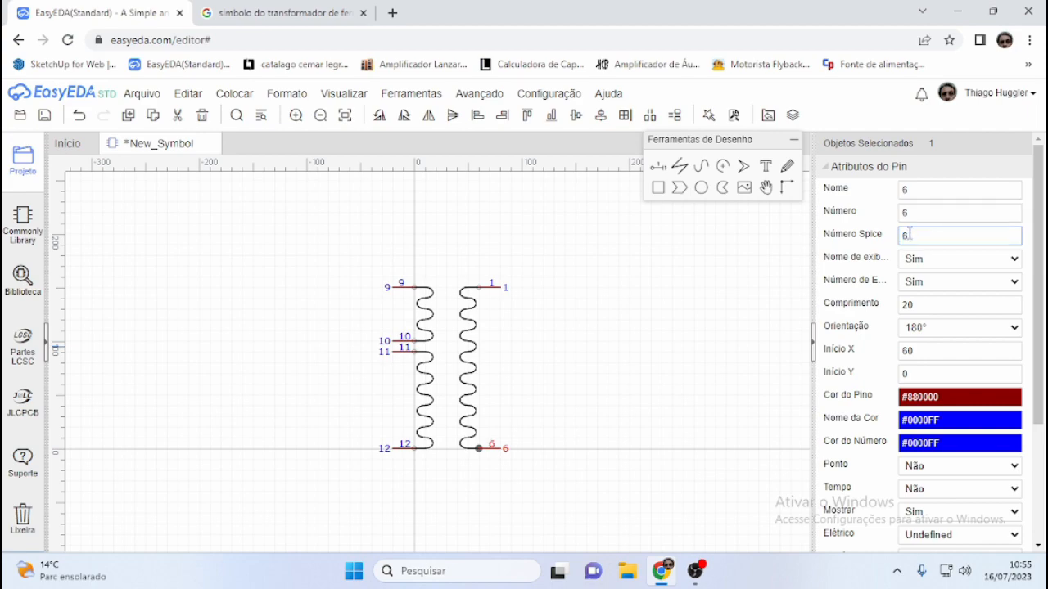
click(652, 366)
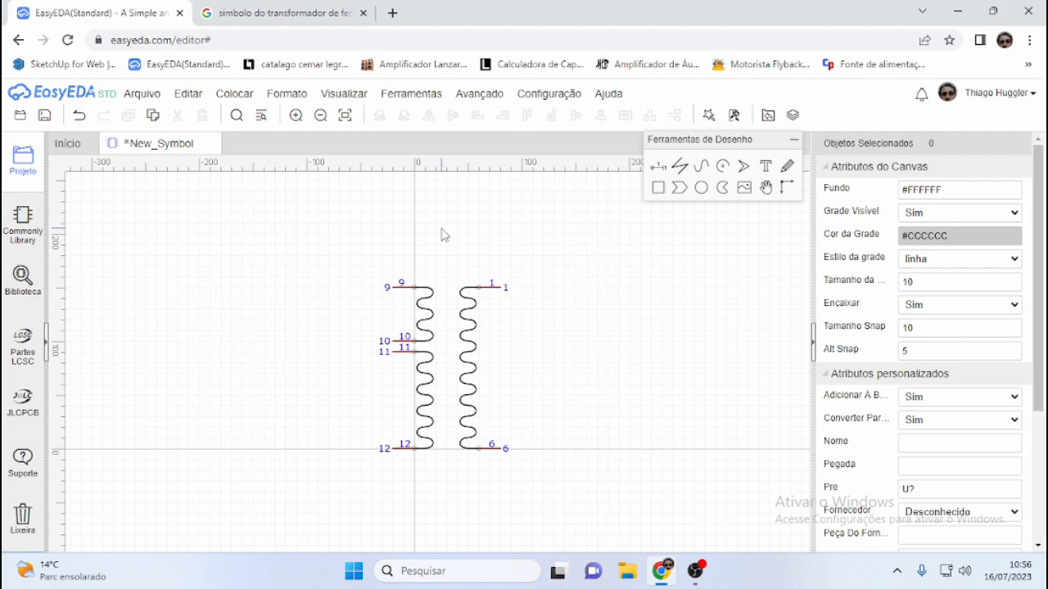
Set the name, number and Spice number of the upper left winding's top pin to 3.
click(400, 287)
click(935, 194)
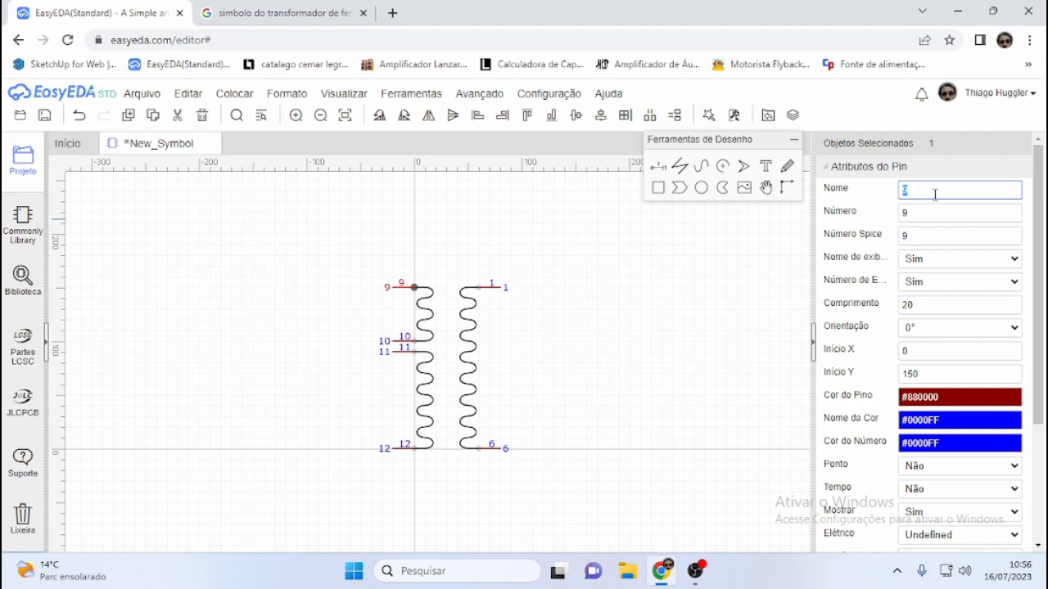
text(3)
click(943, 216)
text(3)
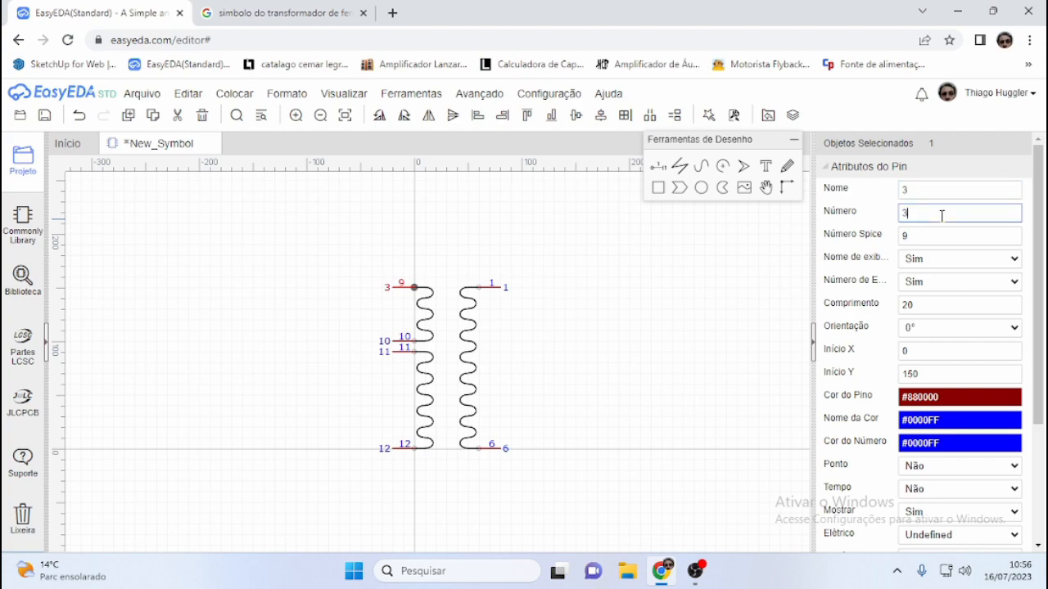
click(923, 243)
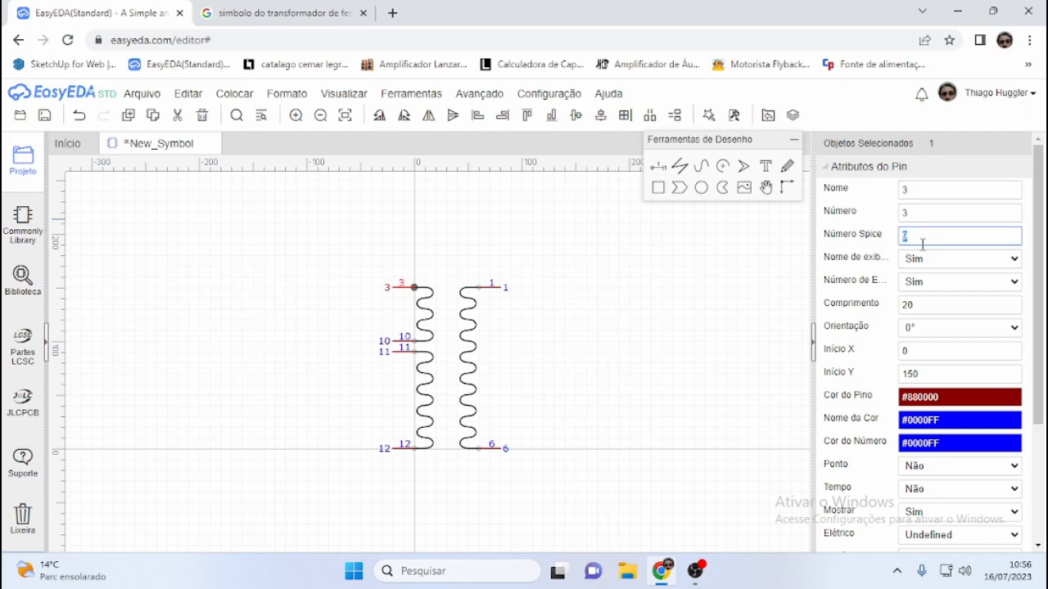
text(3)
click(770, 305)
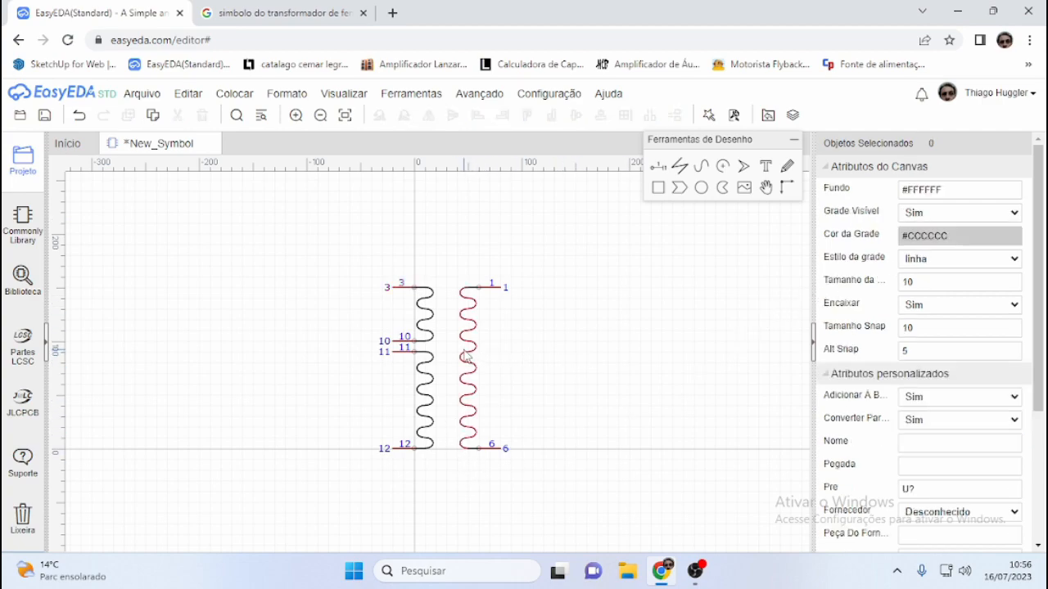
Set the name and number of the upper left winding's bottom pin to 4.
click(415, 341)
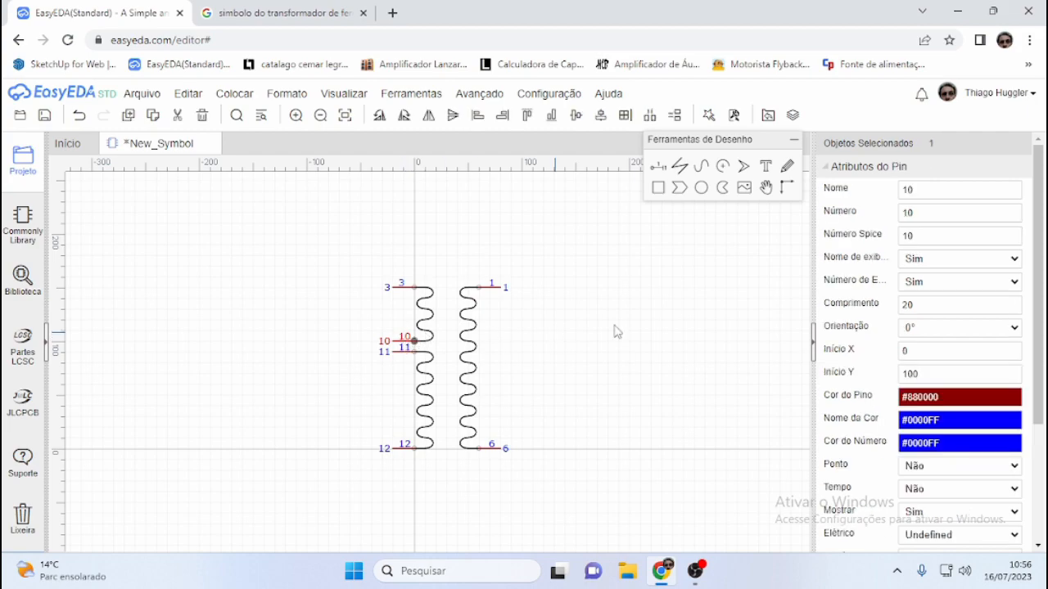
double_click(922, 188)
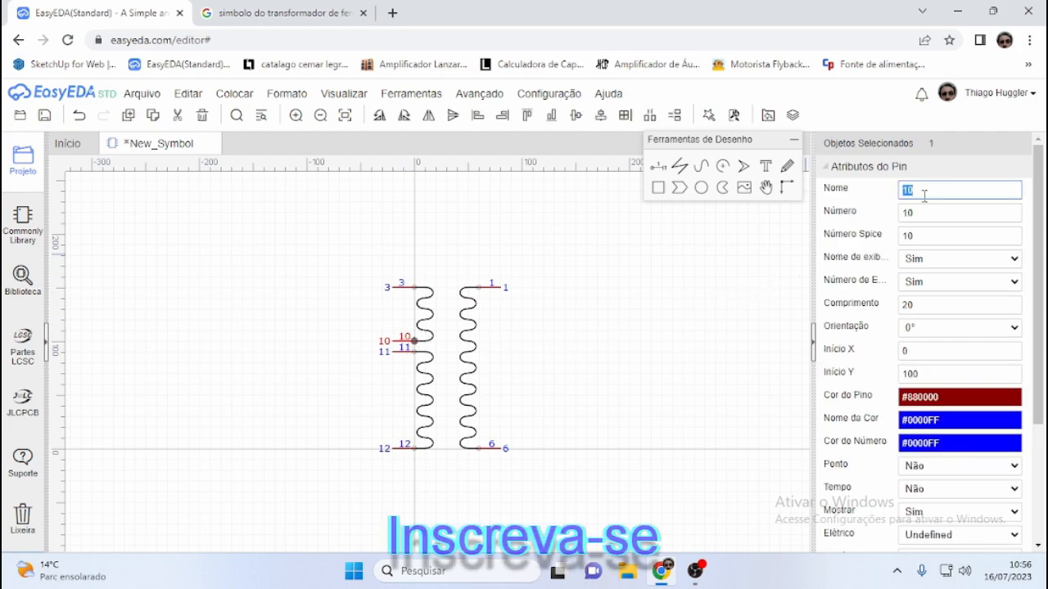
text(4)
double_click(917, 212)
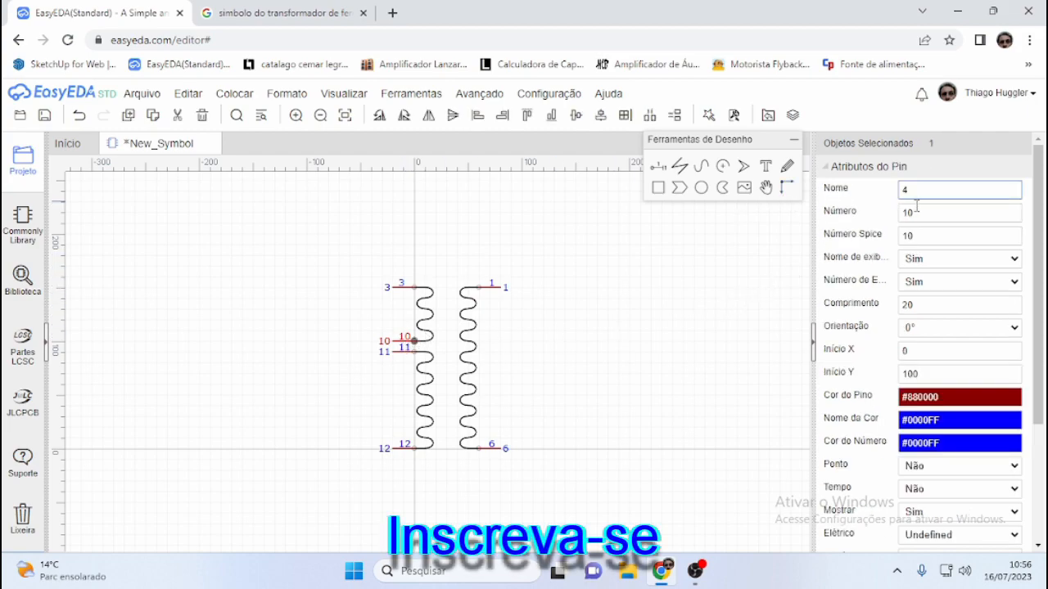
text(4)
Set the name and number of the lower left winding's top pin to 5.
click(416, 352)
double_click(929, 191)
text(5)
double_click(944, 218)
text(5)
click(733, 298)
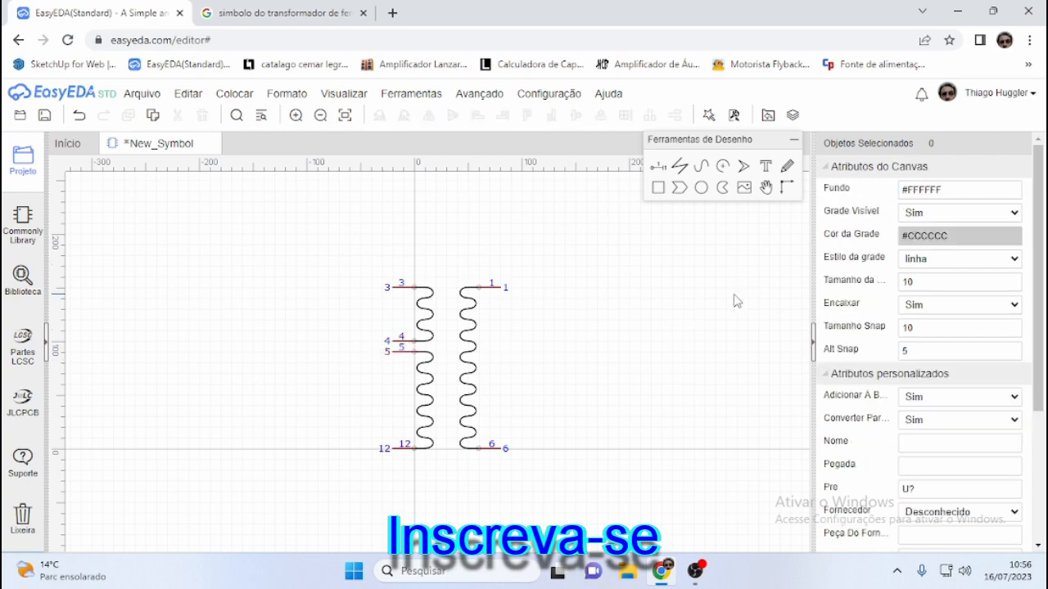
Set the name and number of the lower left winding's bottom pin to 2.
click(396, 449)
double_click(925, 195)
text(2)
double_click(918, 213)
text(2)
click(688, 361)
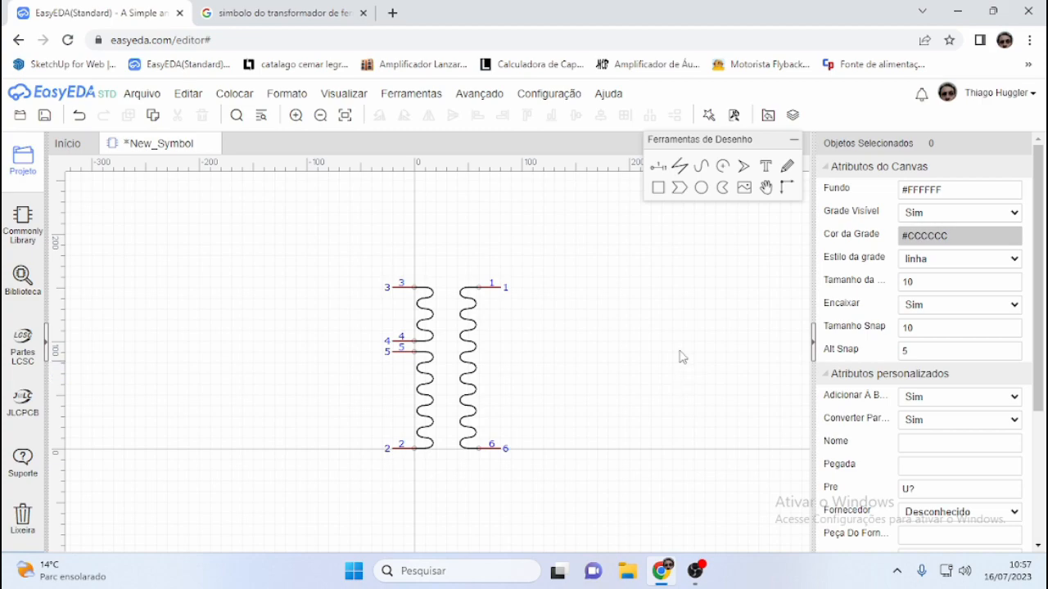
Draw a rectangle 60 wide and 170 high around the windings, and delete it.
click(659, 189)
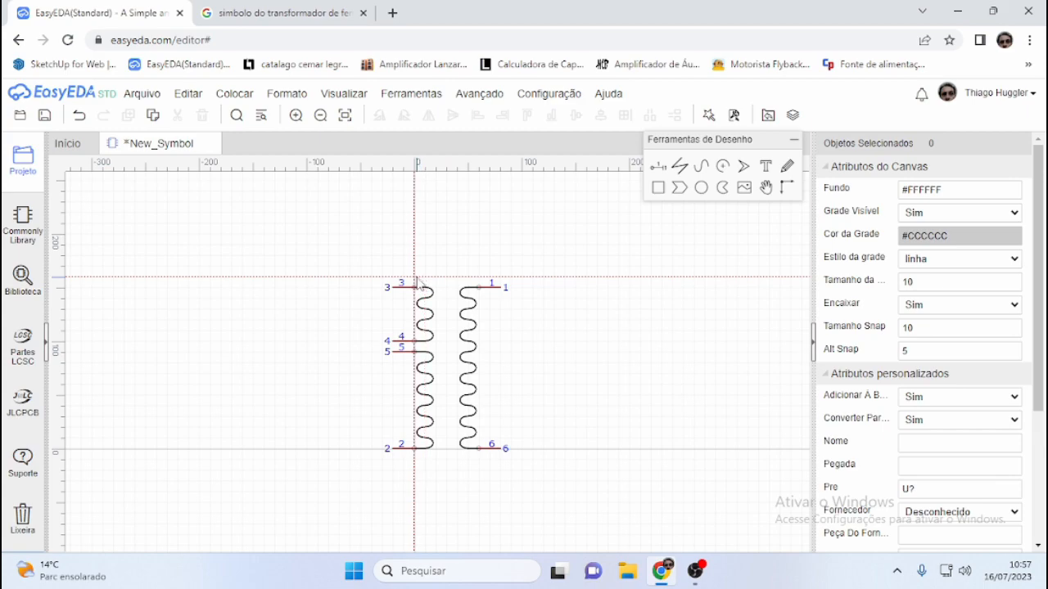
mouse_move(415, 282)
mouse_down()
mouse_move(438, 327)
mouse_move(491, 348)
mouse_move(491, 436)
mouse_move(479, 455)
mouse_move(487, 462)
mouse_up()
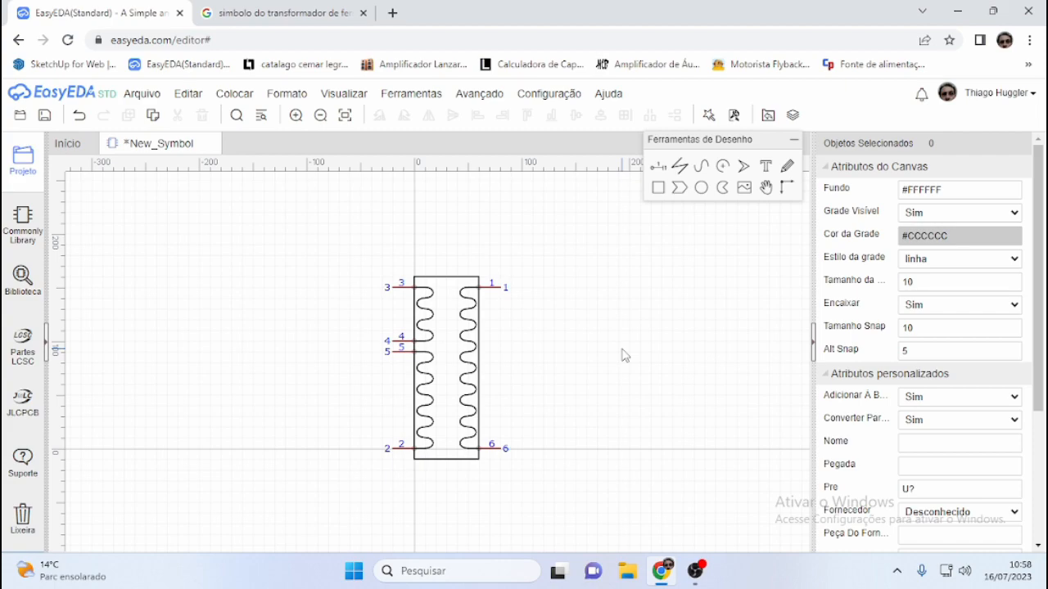
click(447, 284)
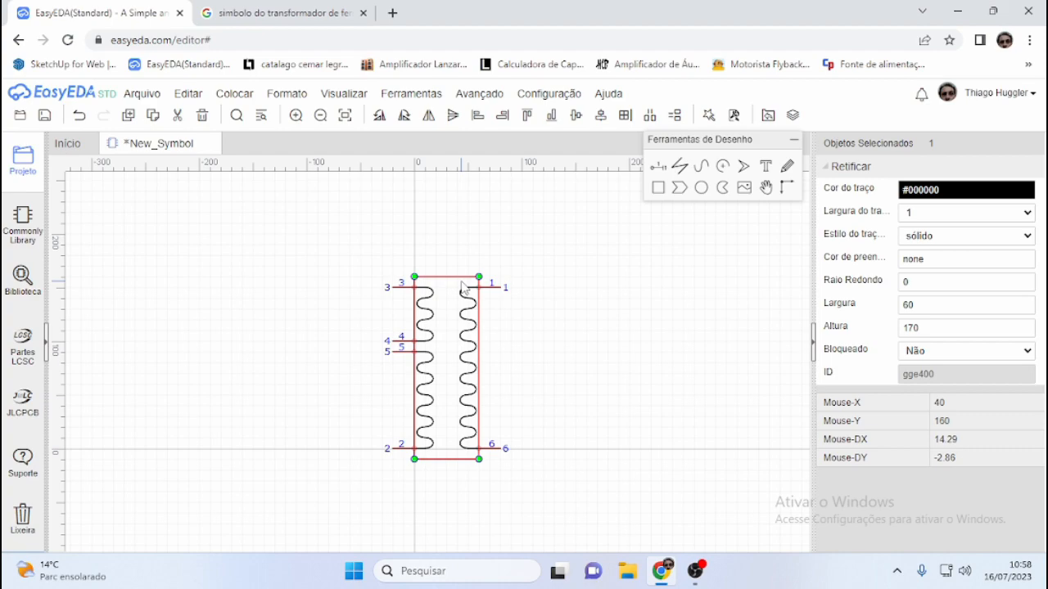
key(Delete)
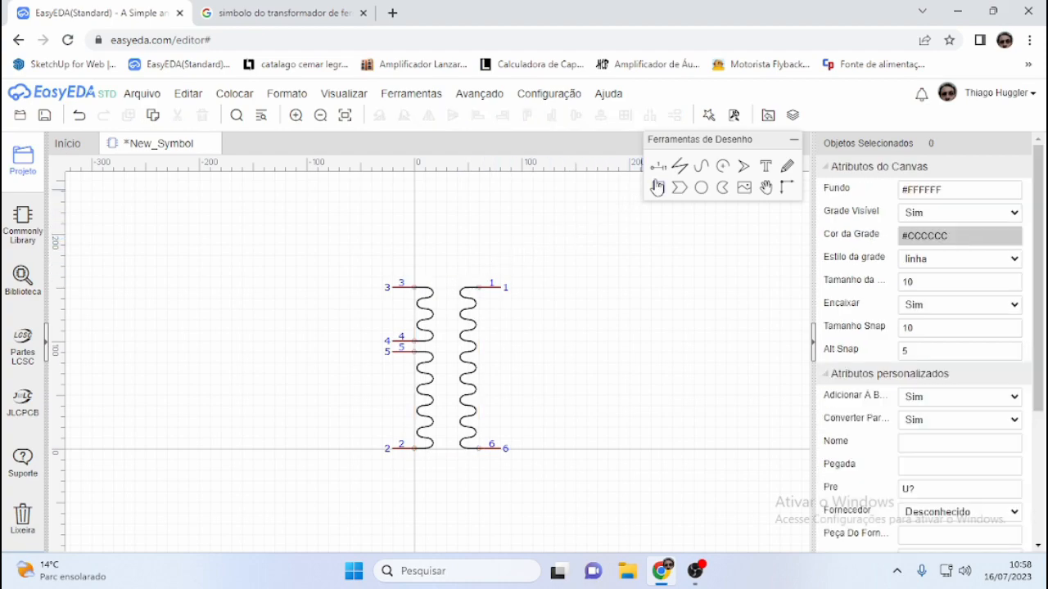
Draw a vertical core line about 150 high midway between the windings and a rectangle 60 wide and 170 high around them.
click(680, 168)
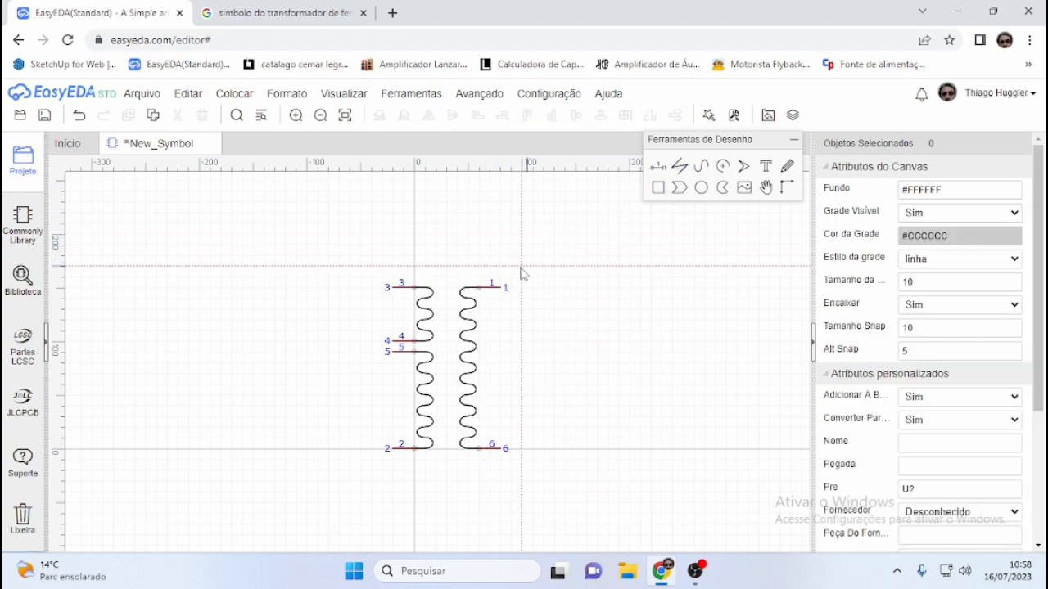
click(443, 287)
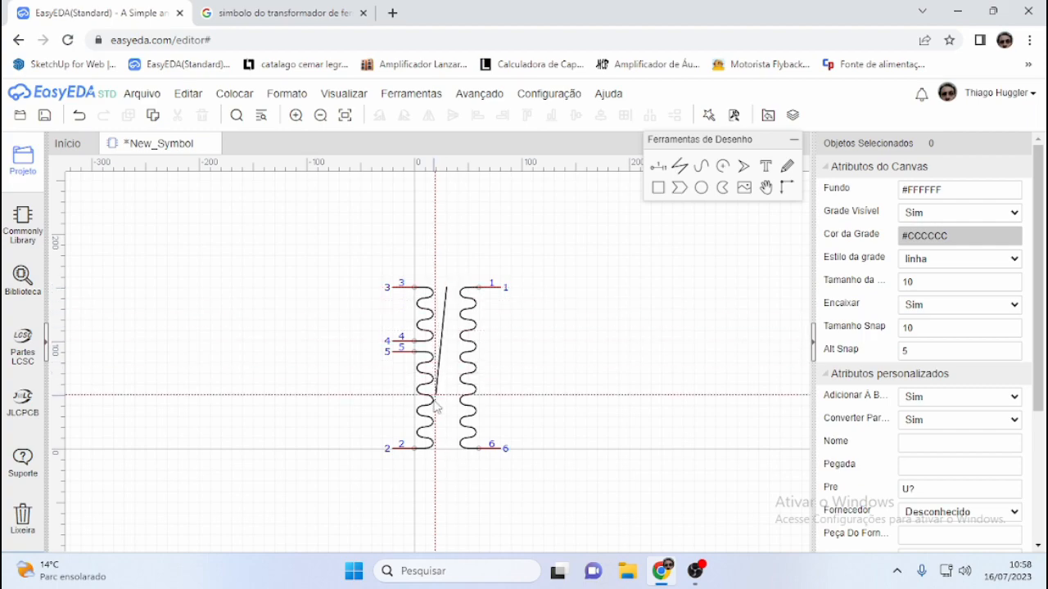
click(447, 449)
key(Escape)
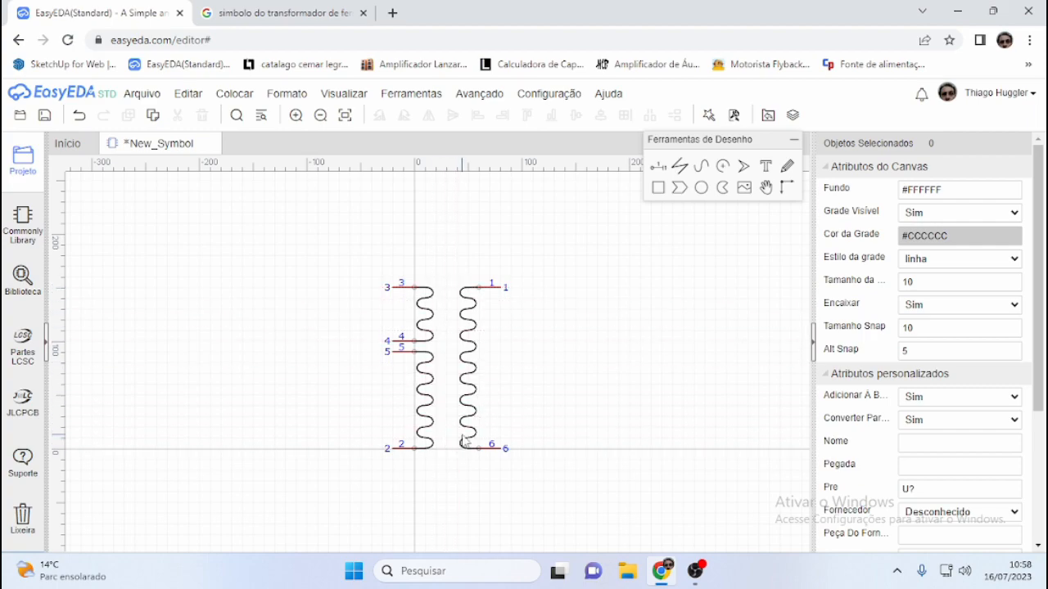
click(445, 287)
click(447, 448)
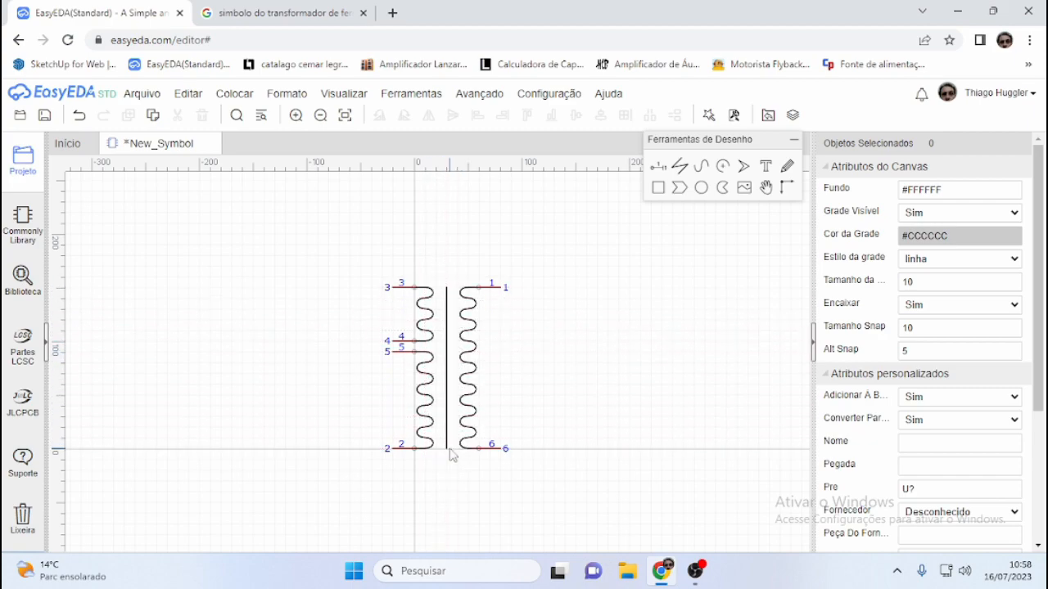
right_click(640, 352)
click(657, 189)
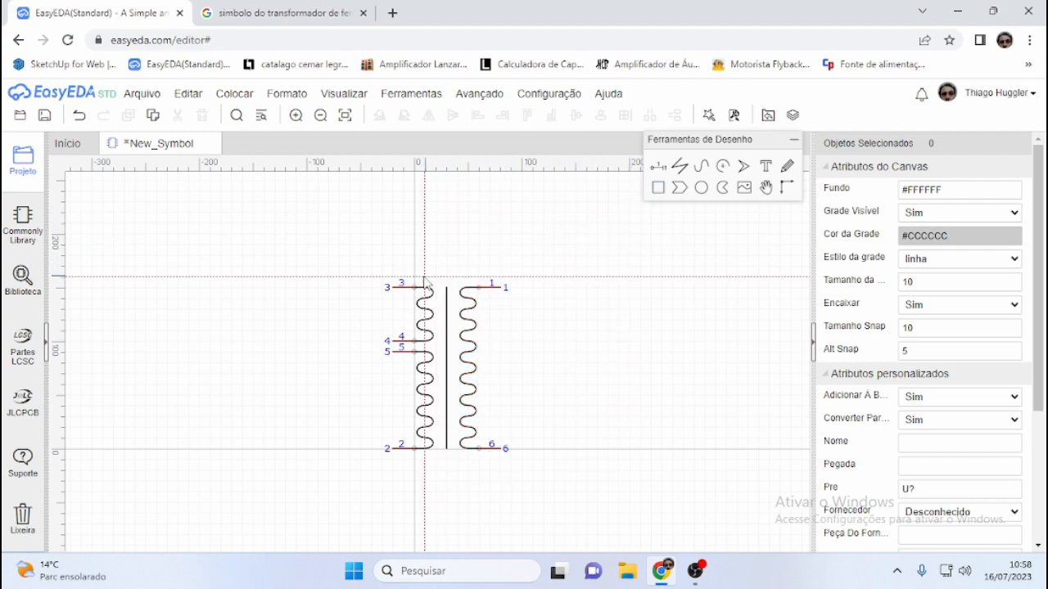
drag(415, 282, 479, 466)
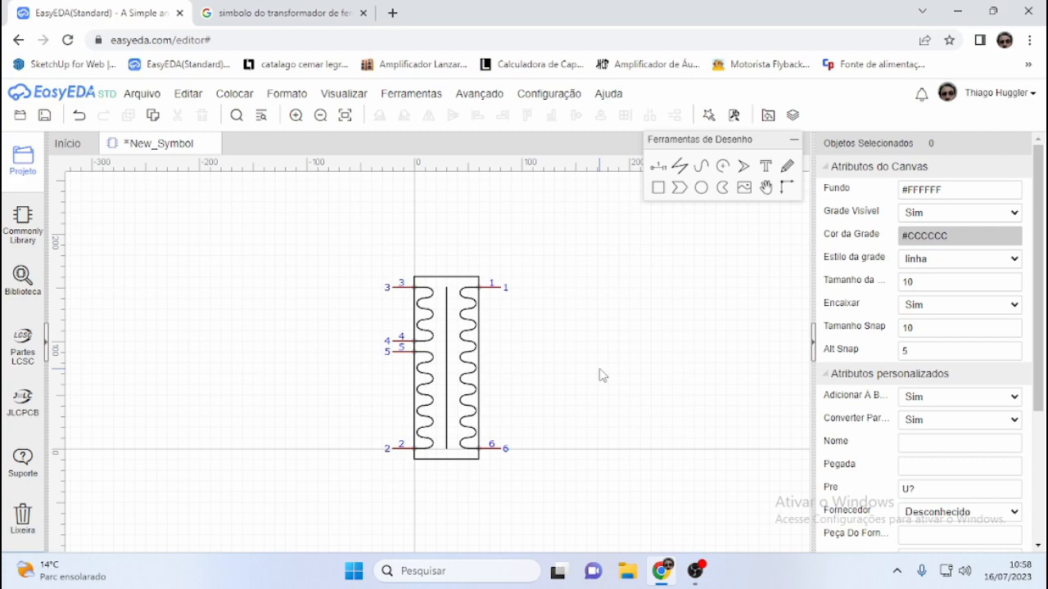
Move the outer number labels of pins 2, 5 and 6 below their pin lines and that of pin 4 above its line.
click(390, 457)
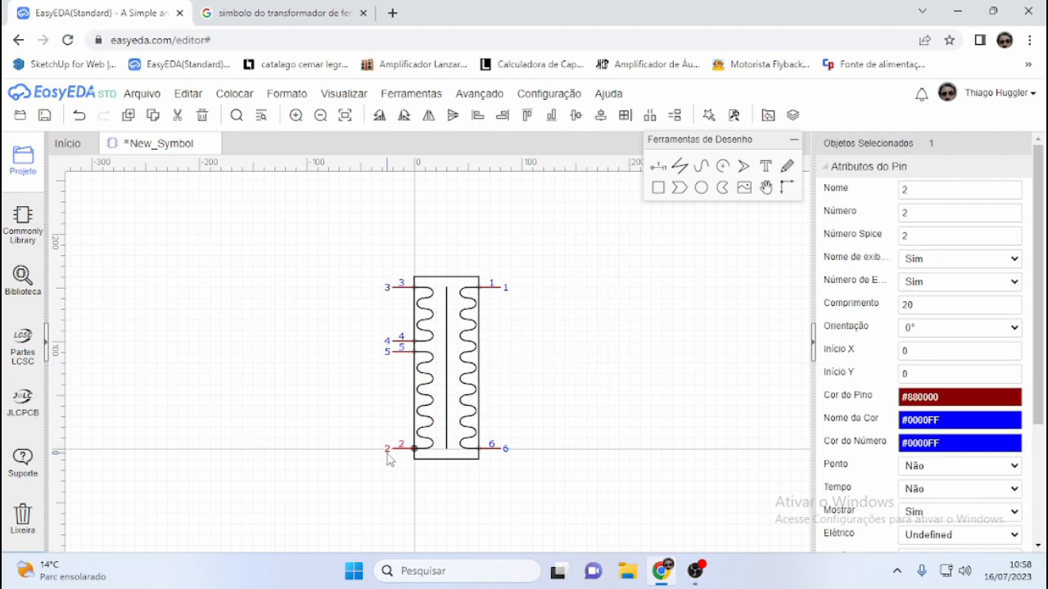
drag(390, 459, 401, 470)
drag(386, 353, 398, 363)
drag(397, 365, 389, 333)
click(389, 341)
drag(396, 459, 388, 461)
drag(509, 450, 503, 461)
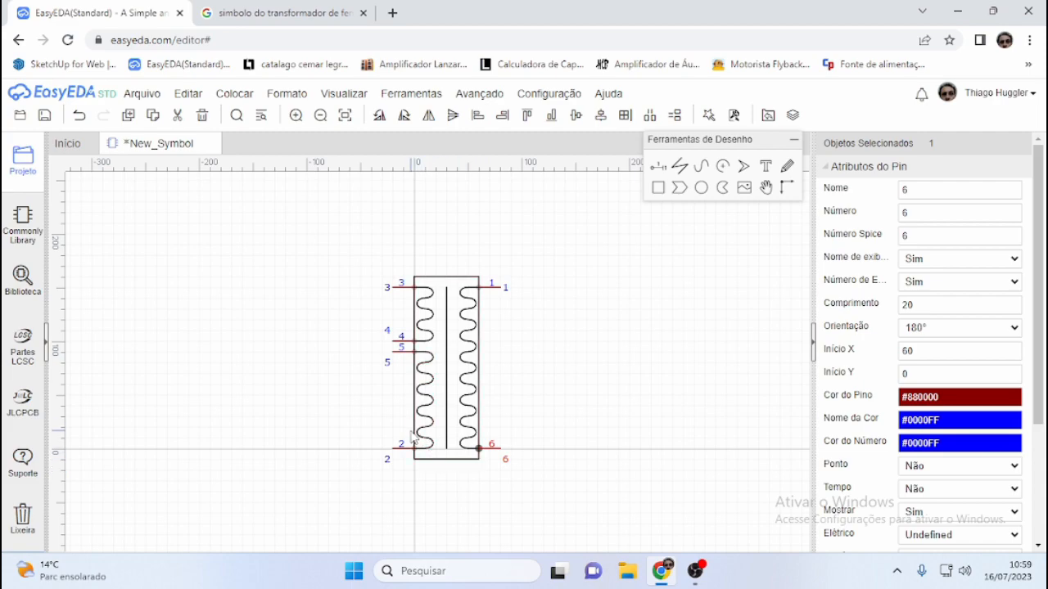
Move the outer number labels of pins 3 and 1 above their pin lines.
click(389, 289)
drag(388, 288, 388, 278)
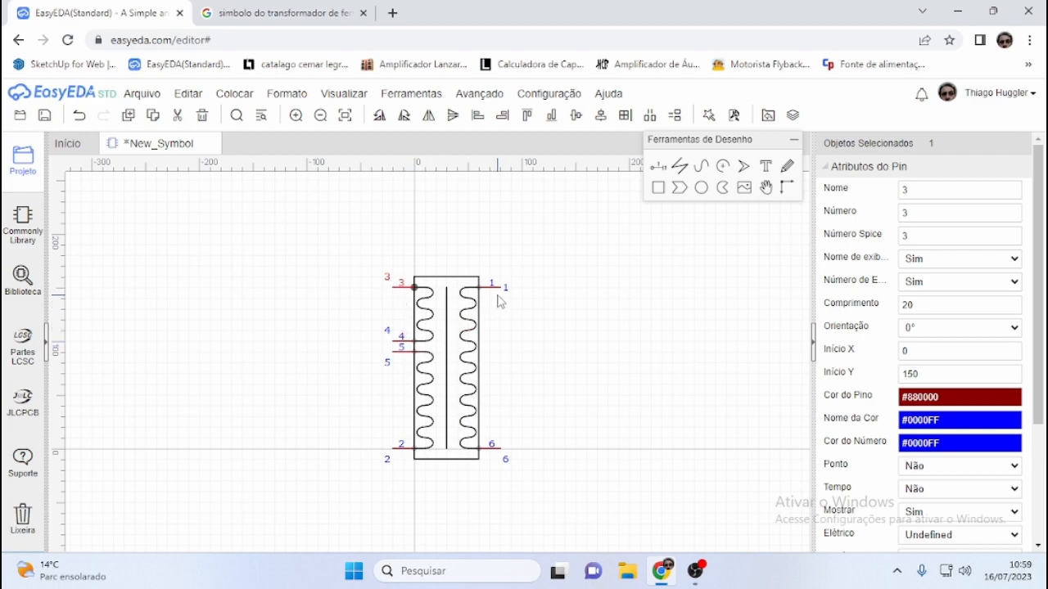
drag(509, 290, 505, 279)
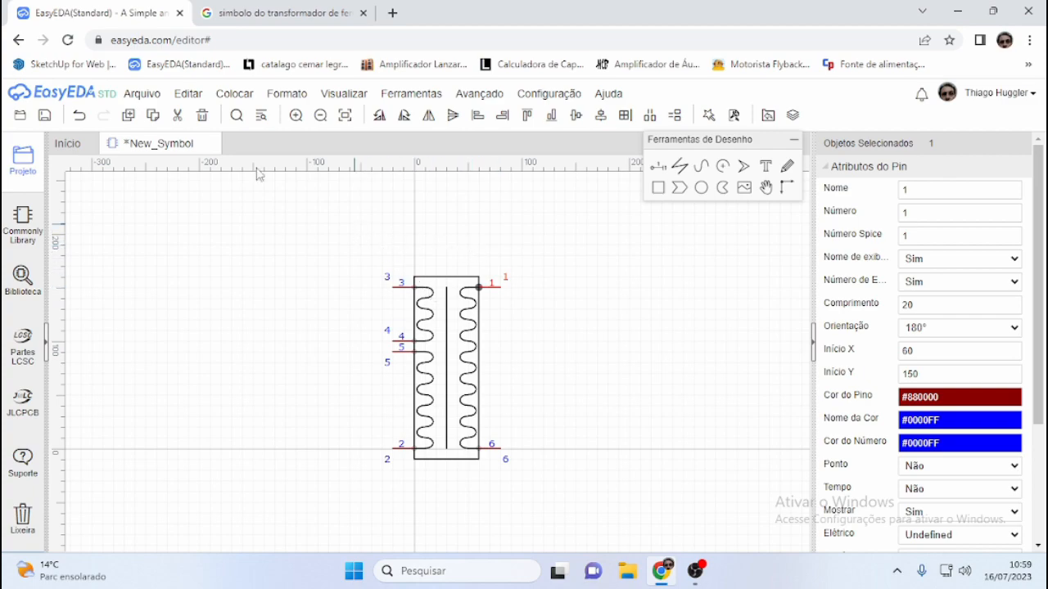
Save the symbol with the title "Transformador para micro inversor de 3W".
click(141, 95)
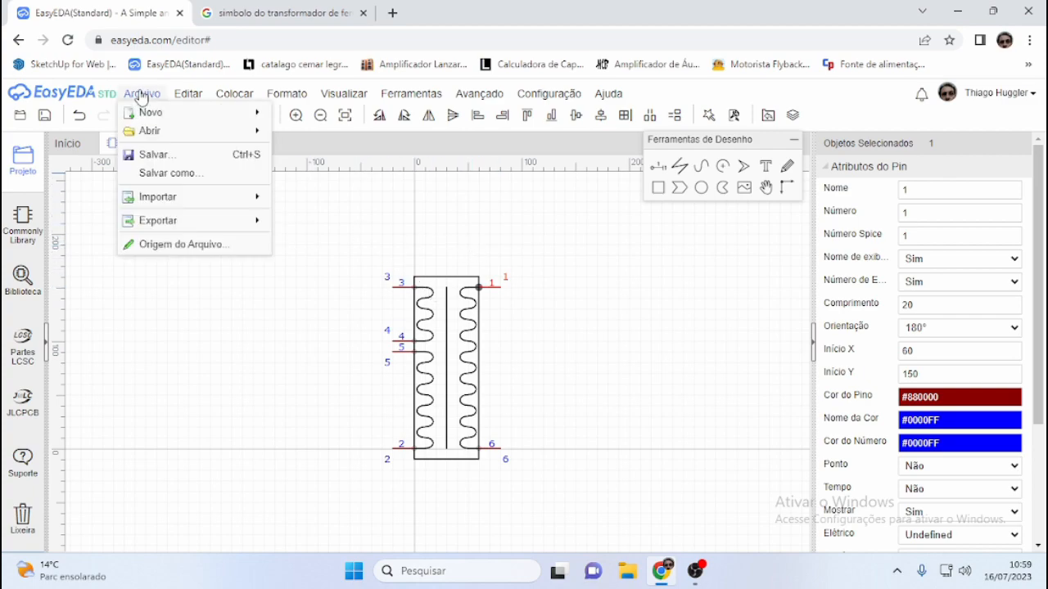
mouse_move(143, 119)
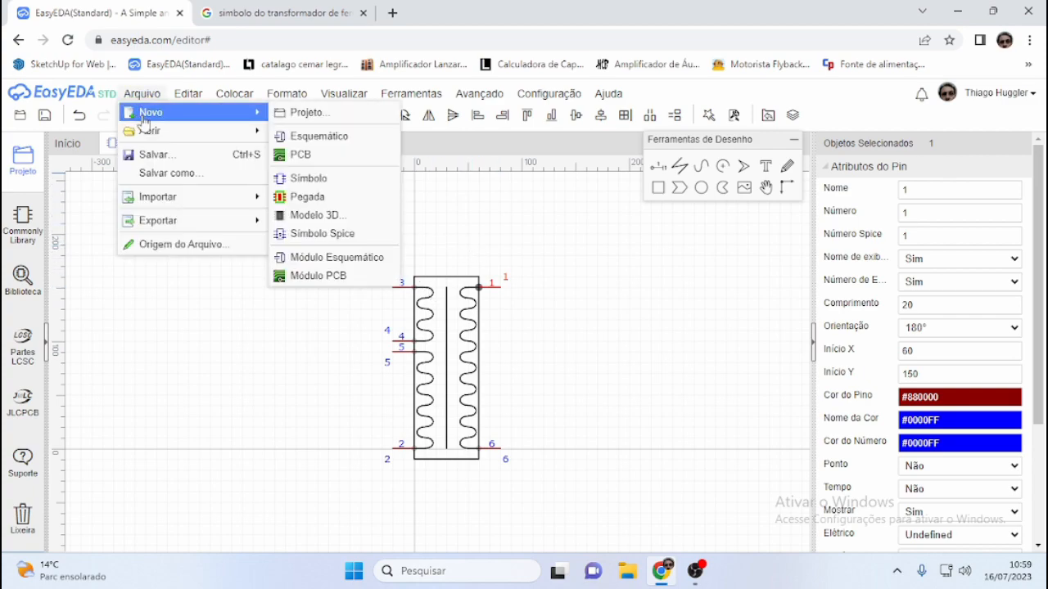
click(141, 154)
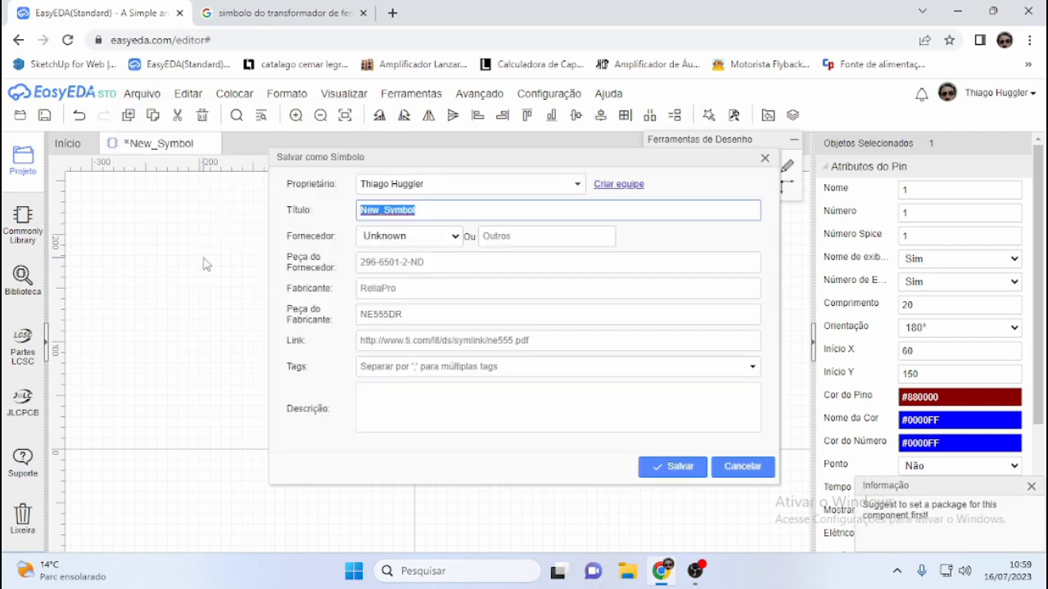
click(456, 215)
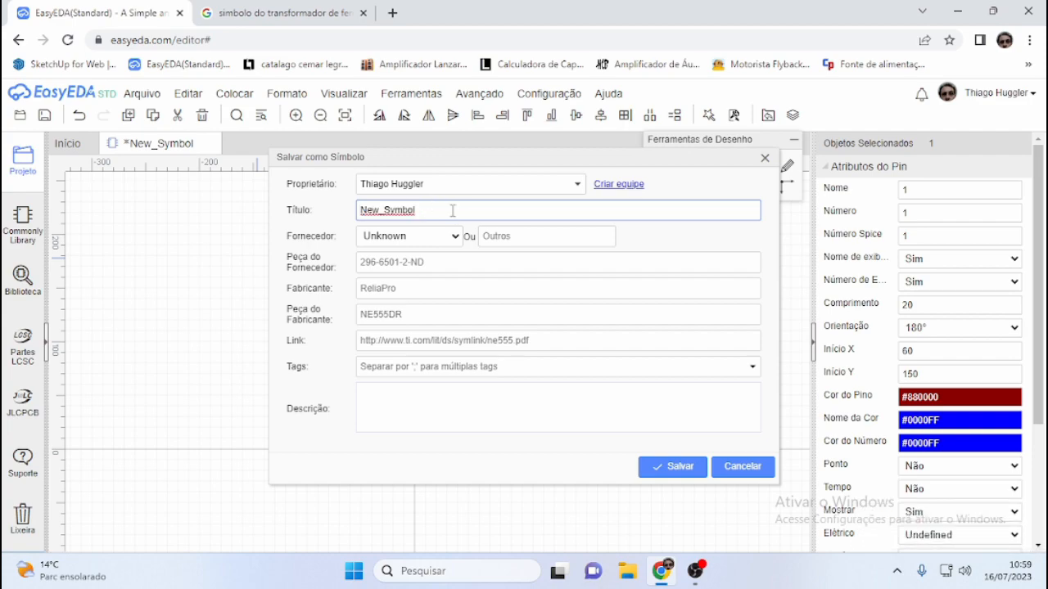
key(BackSpace)
key(BackSpace)
key(BackSpace)
key(BackSpace)
key(BackSpace)
key(BackSpace)
key(BackSpace)
key(BackSpace)
key(BackSpace)
key(BackSpace)
text(Transformador para)
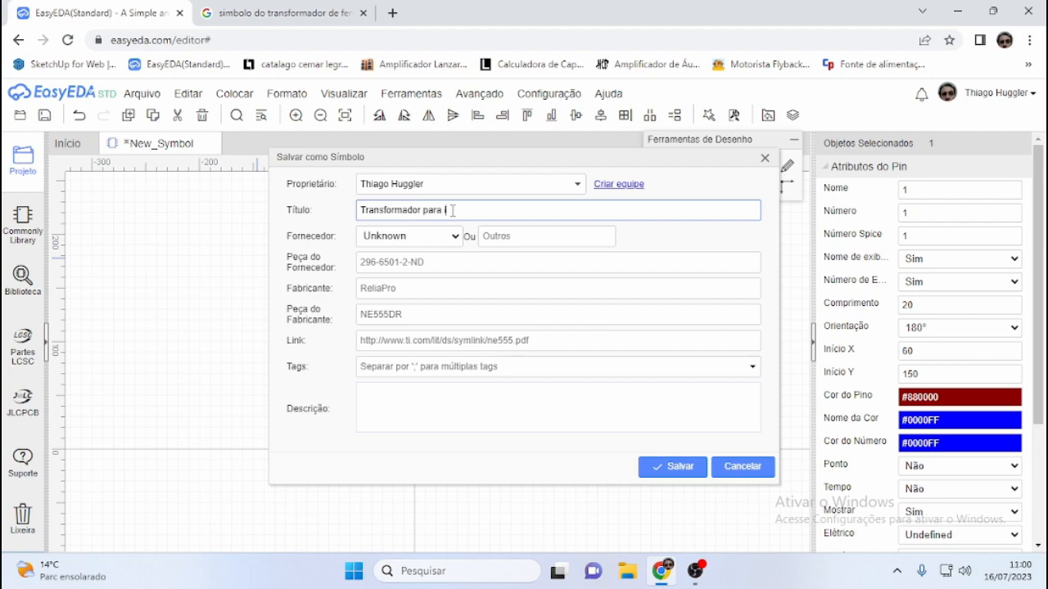
text( inversor de)
key(BackSpace)
key(BackSpace)
key(BackSpace)
text(de 3W)
click(655, 468)
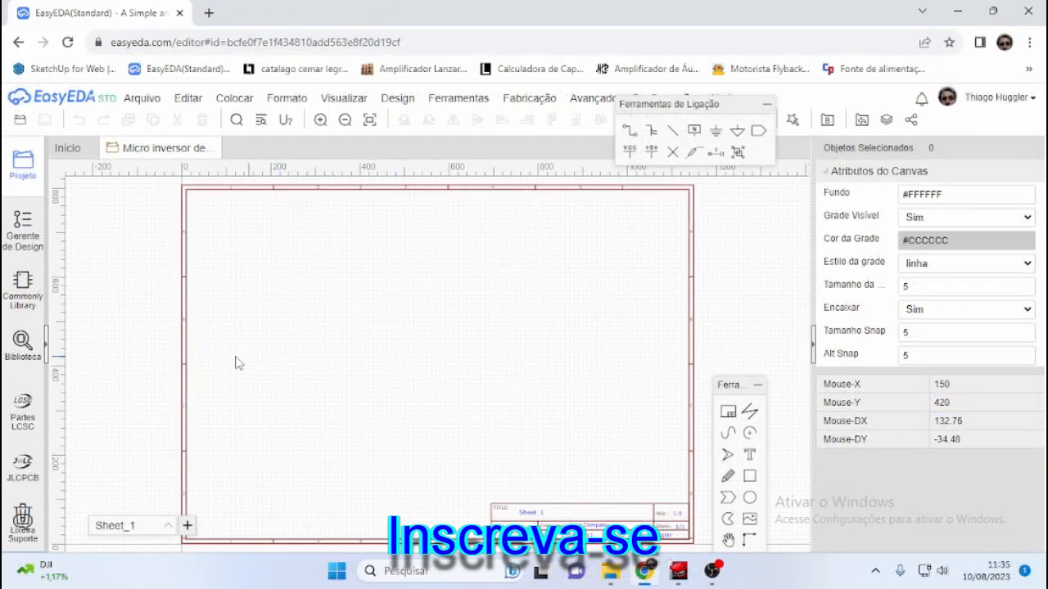
Compare the previews and details of the two micro inverter transformer symbols in the personal workspace library.
click(23, 344)
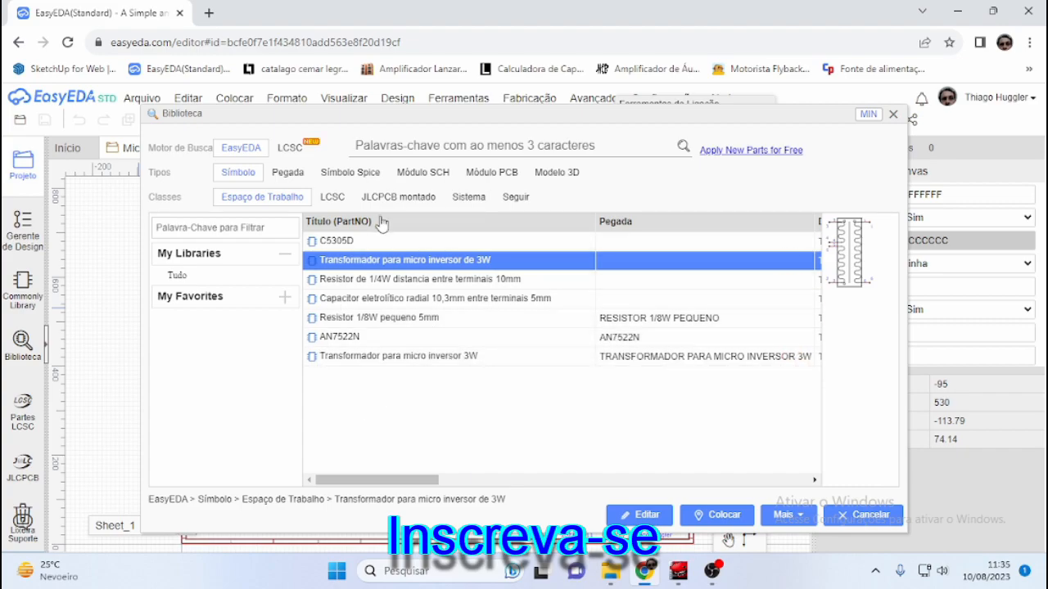
click(432, 360)
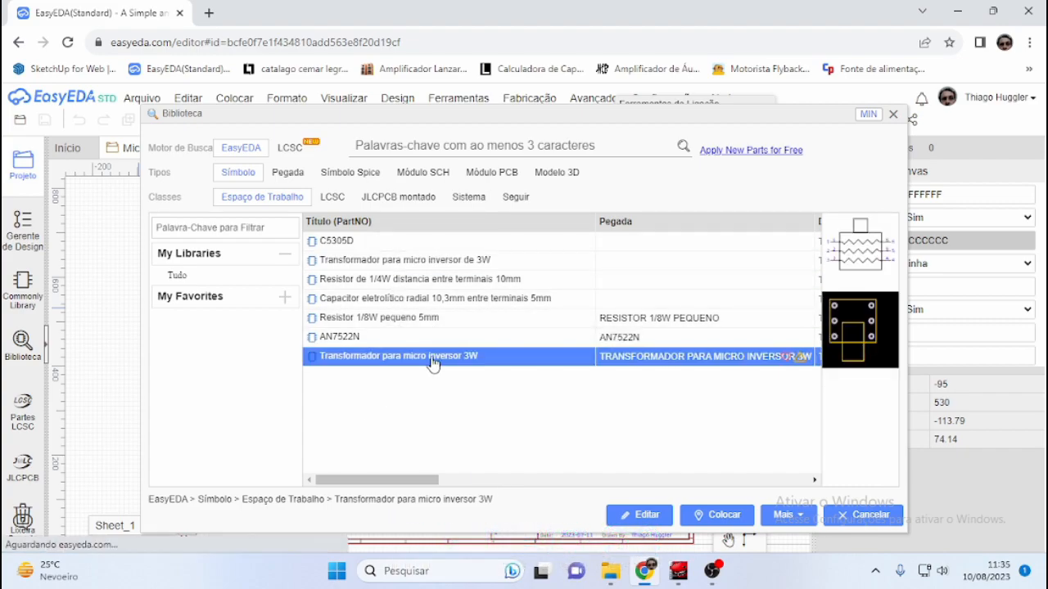
click(438, 262)
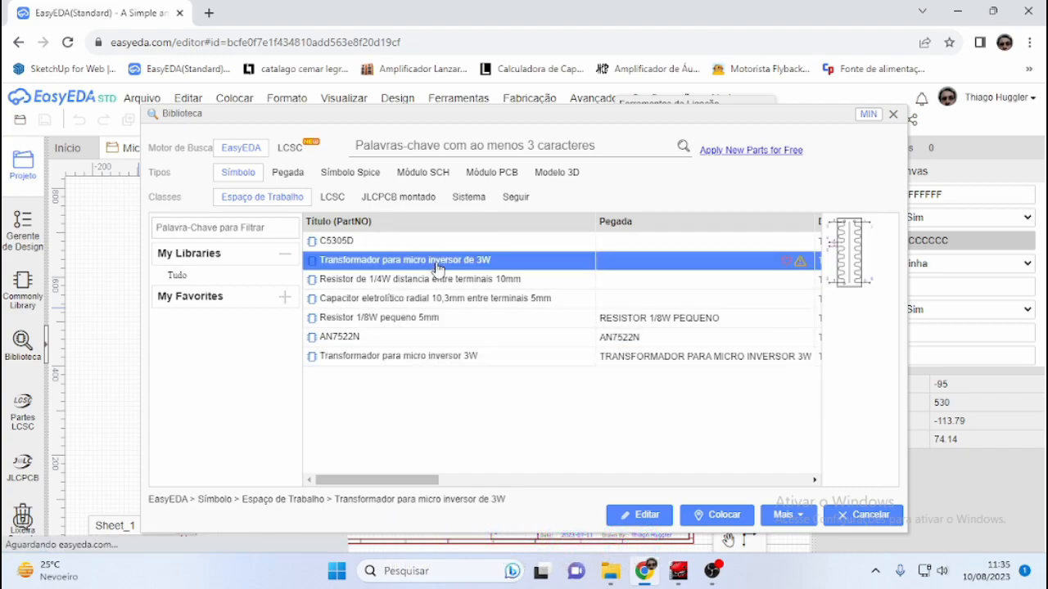
click(450, 360)
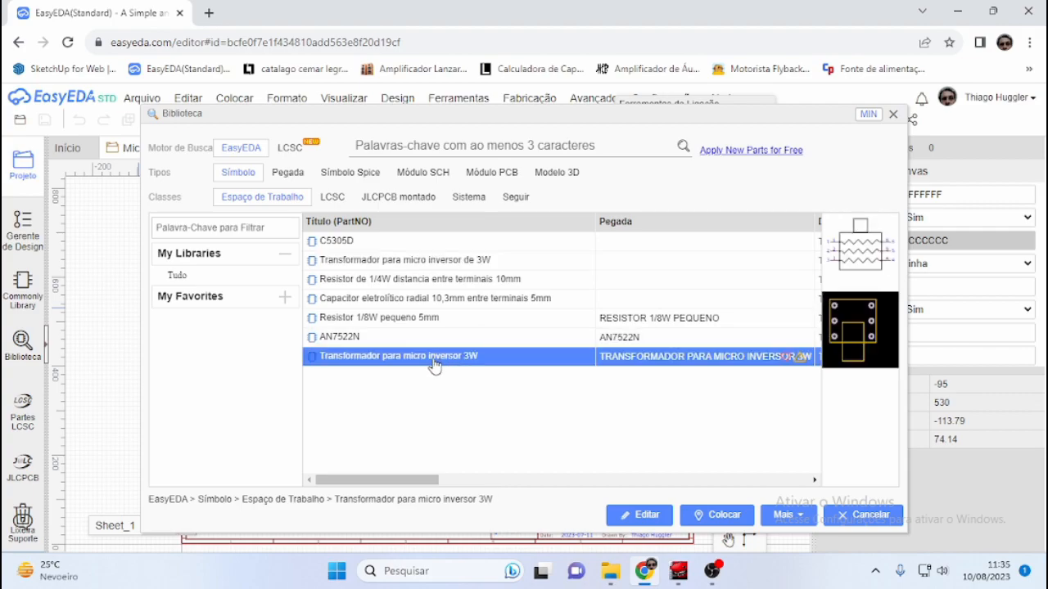
click(446, 264)
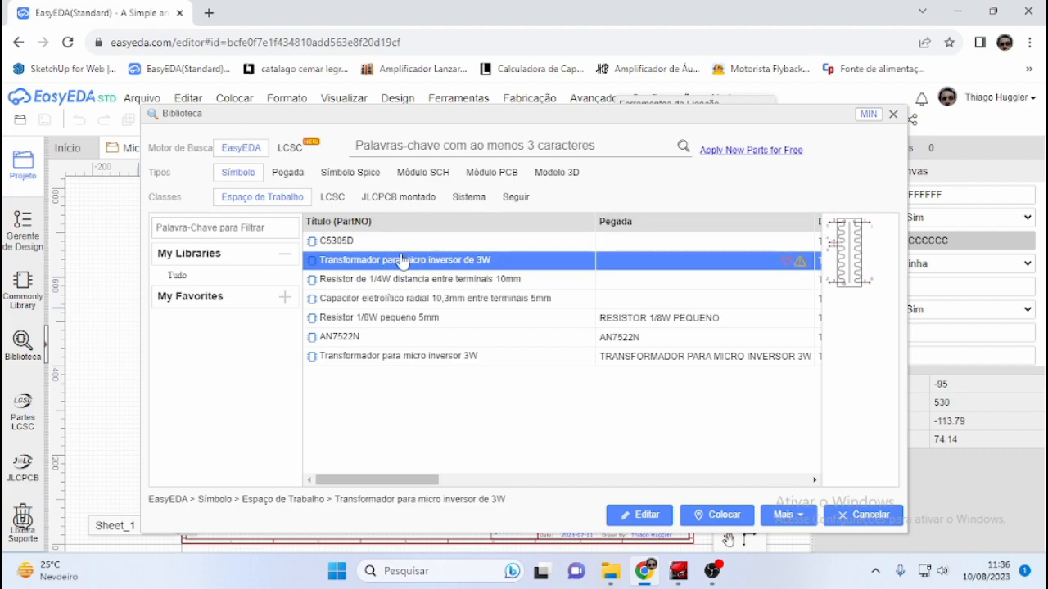
mouse_move(393, 263)
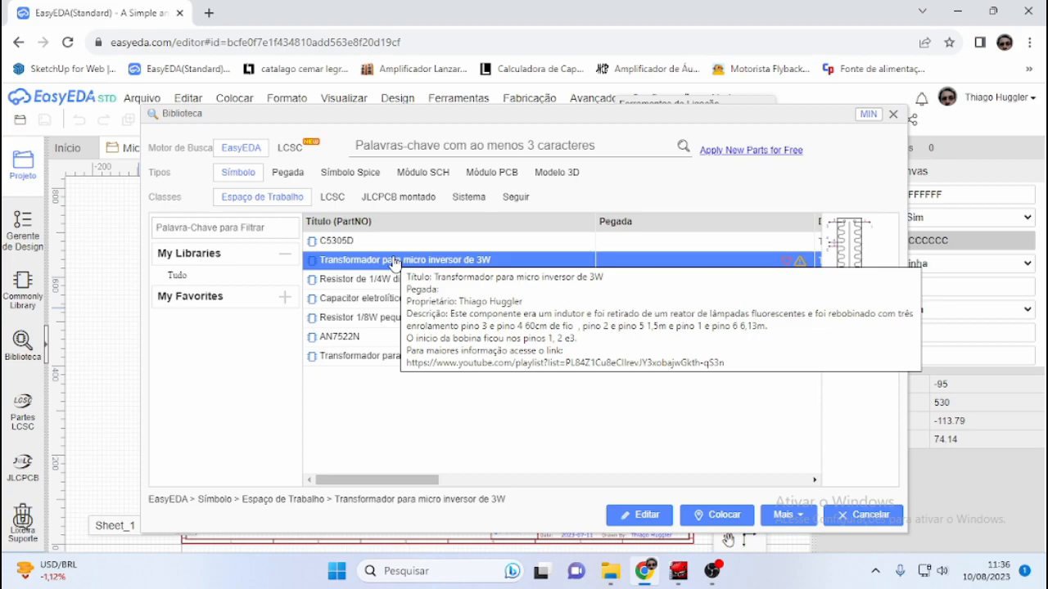
click(425, 147)
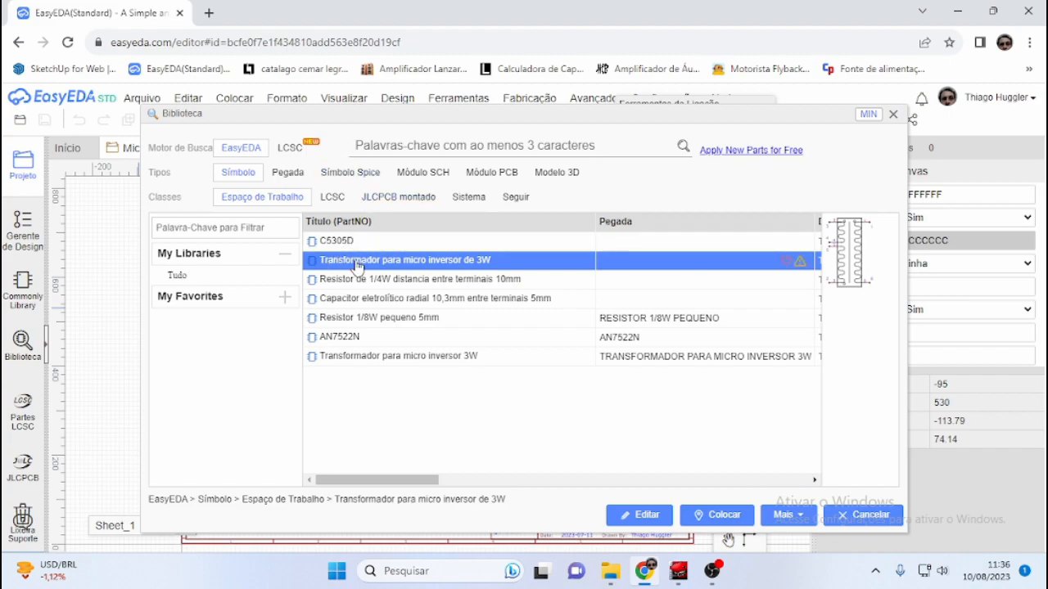
mouse_move(460, 262)
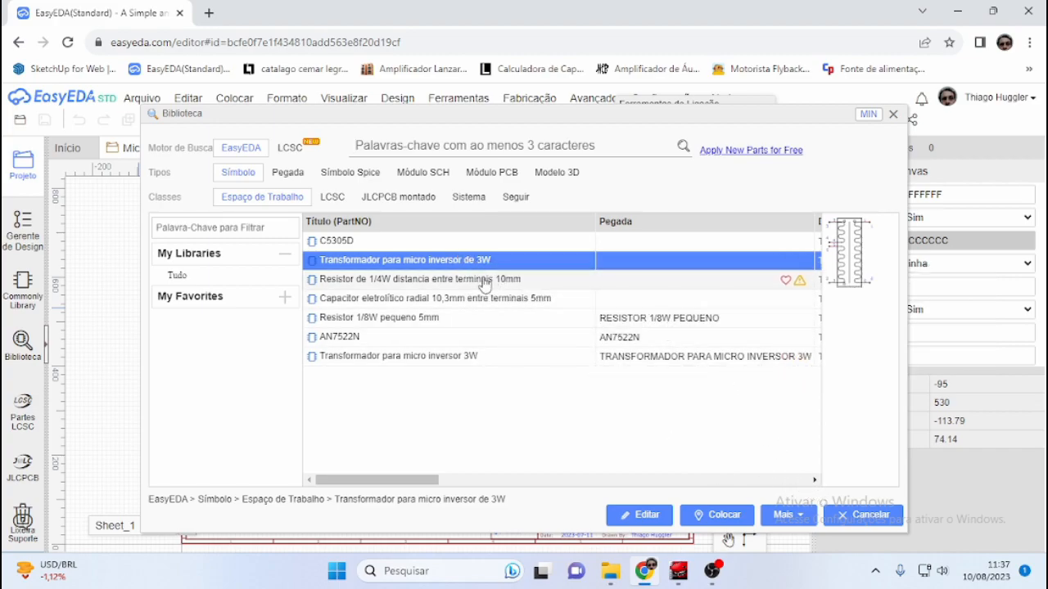
Place one "Transformador para micro inversor de 3W" symbol from the library in the upper right area of the schematic sheet.
double_click(424, 262)
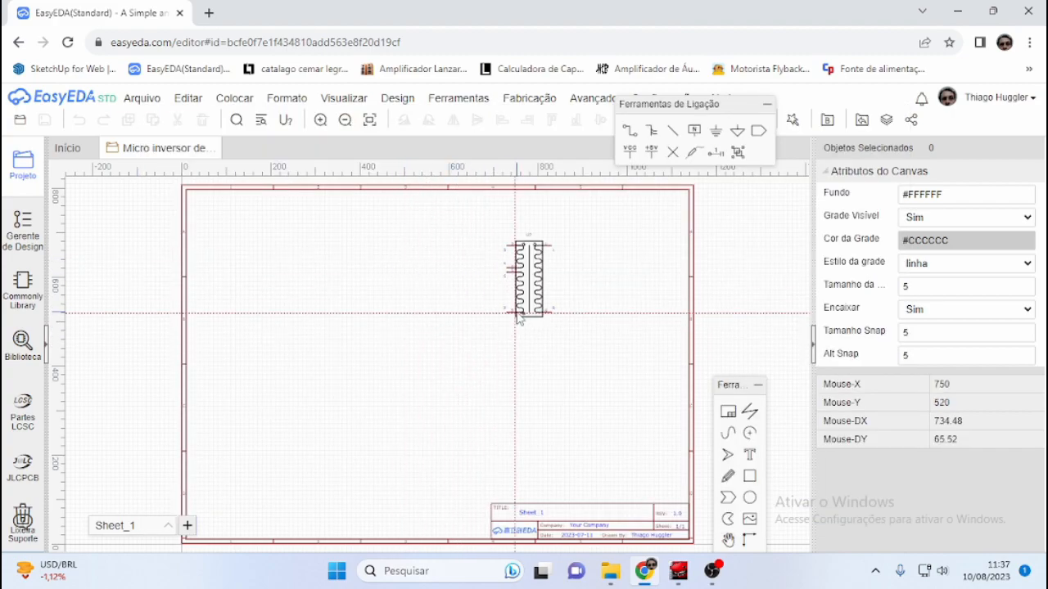
click(518, 318)
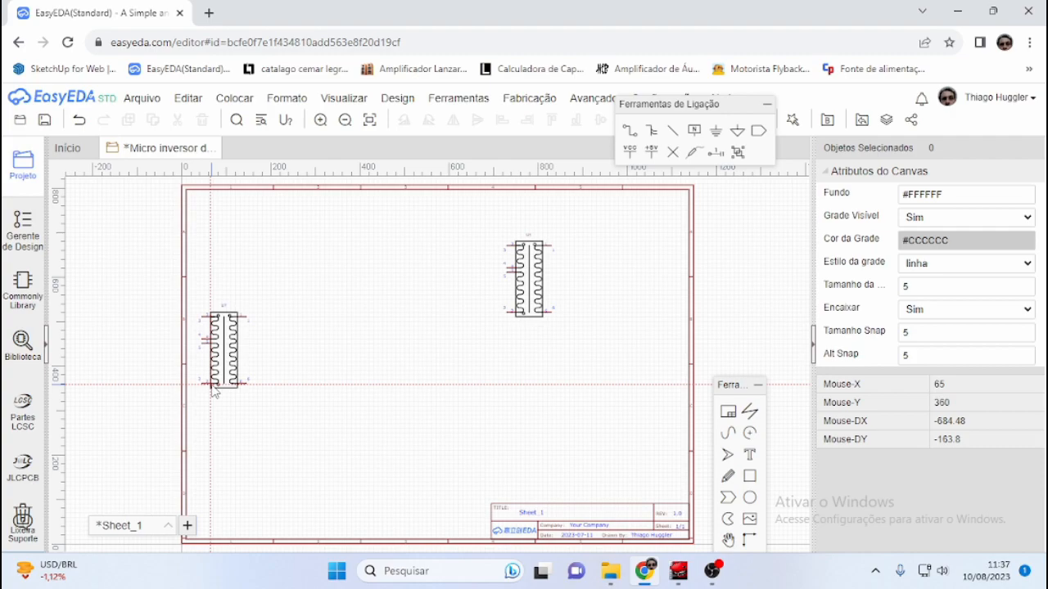
key(Escape)
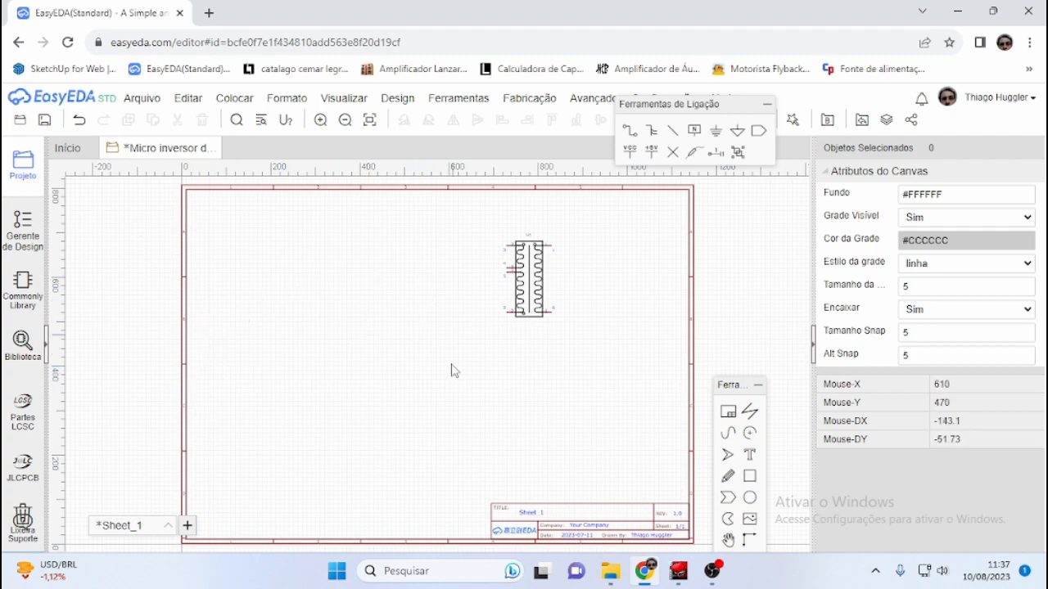
Place the "Transformador para micro inversor 3W" library symbol to the left of the existing transformer, and delete it.
click(23, 342)
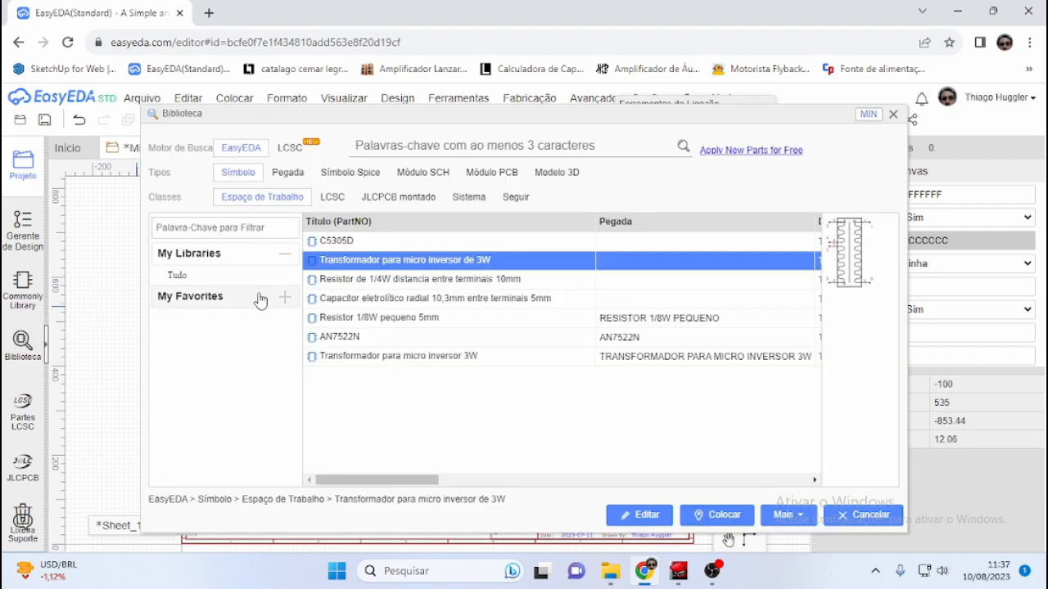
click(385, 358)
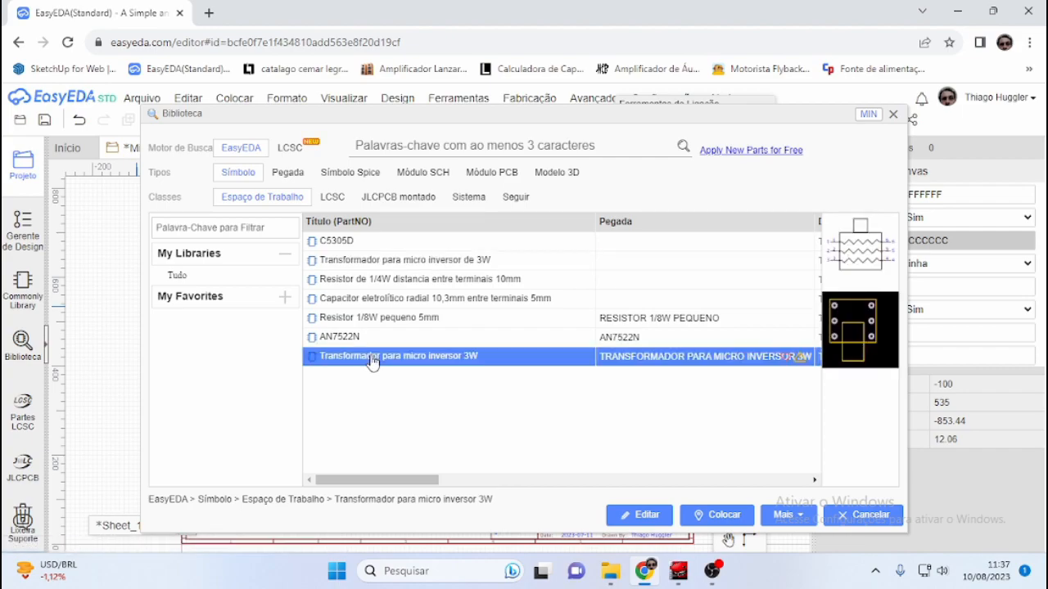
double_click(394, 365)
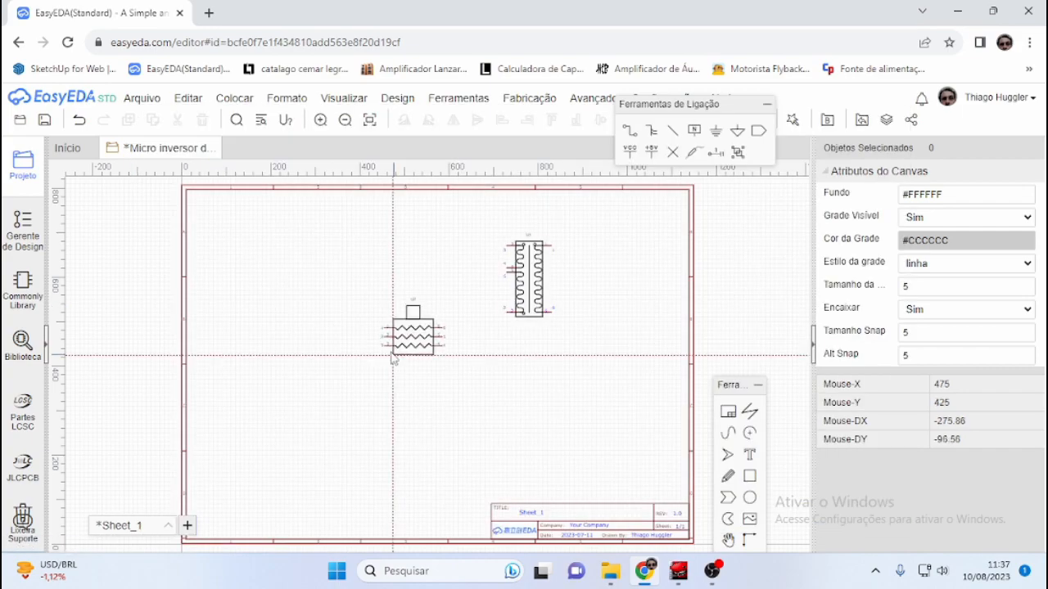
click(382, 270)
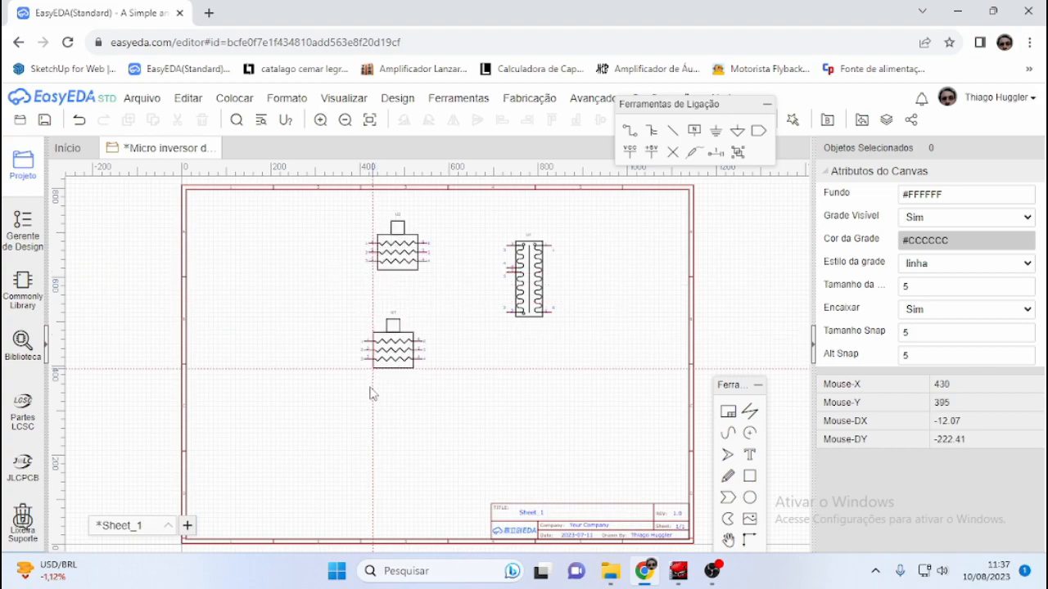
key(Escape)
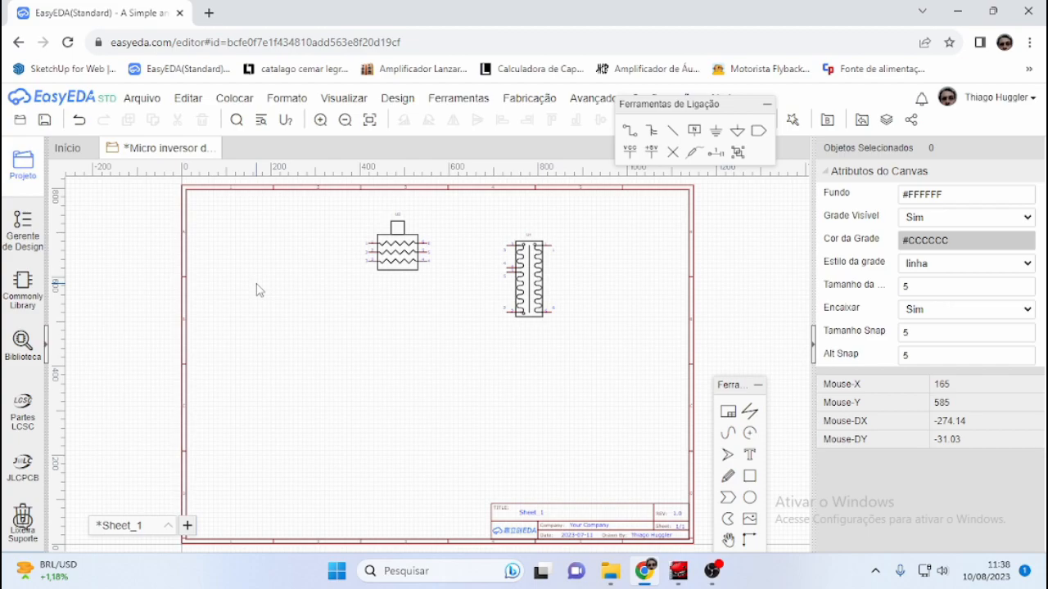
click(384, 268)
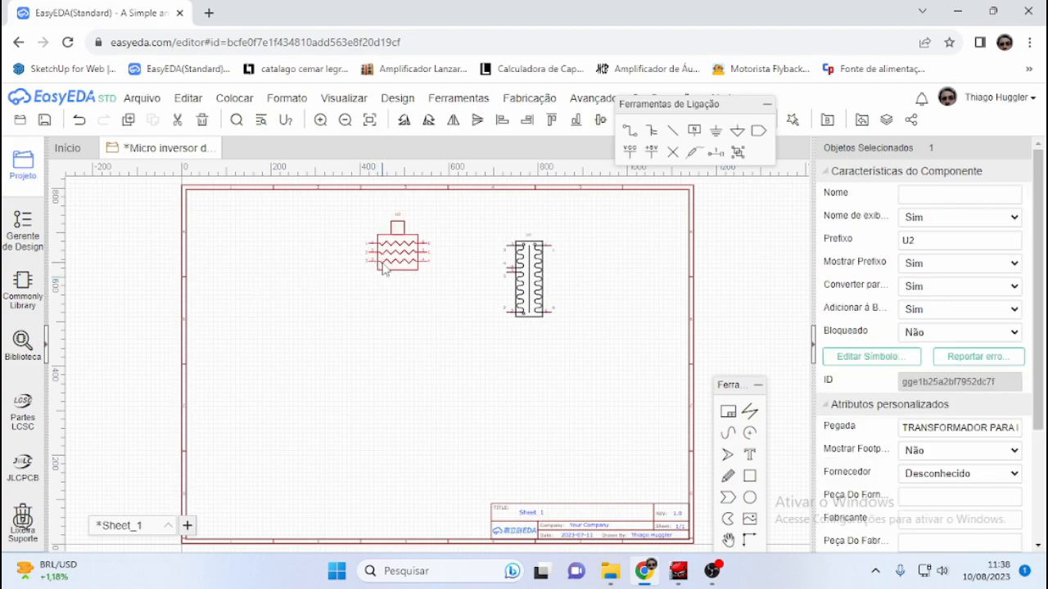
key(Delete)
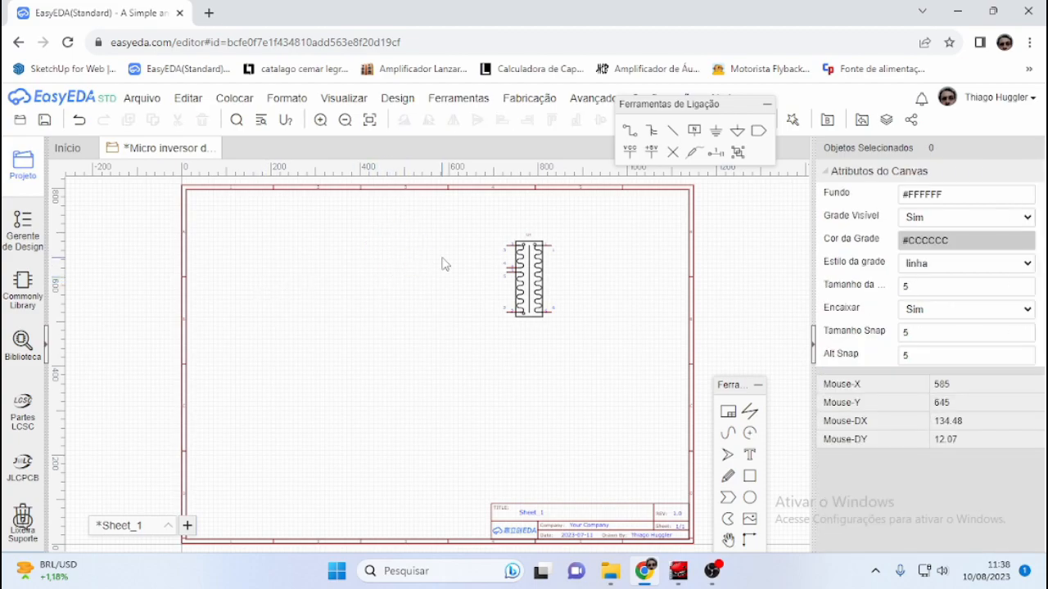
scroll(536, 272, up, 5)
scroll(540, 273, down, 3)
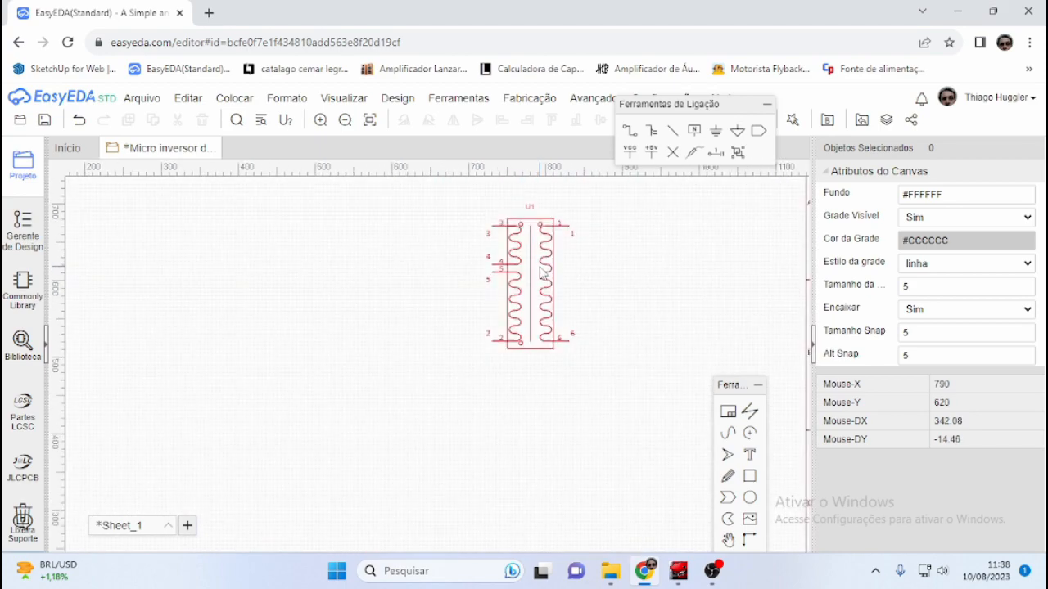
Examine the windings, polarity dots and numbered pins of the transformer placed in the schematic, with the editor in full screen.
scroll(594, 211, up, 3)
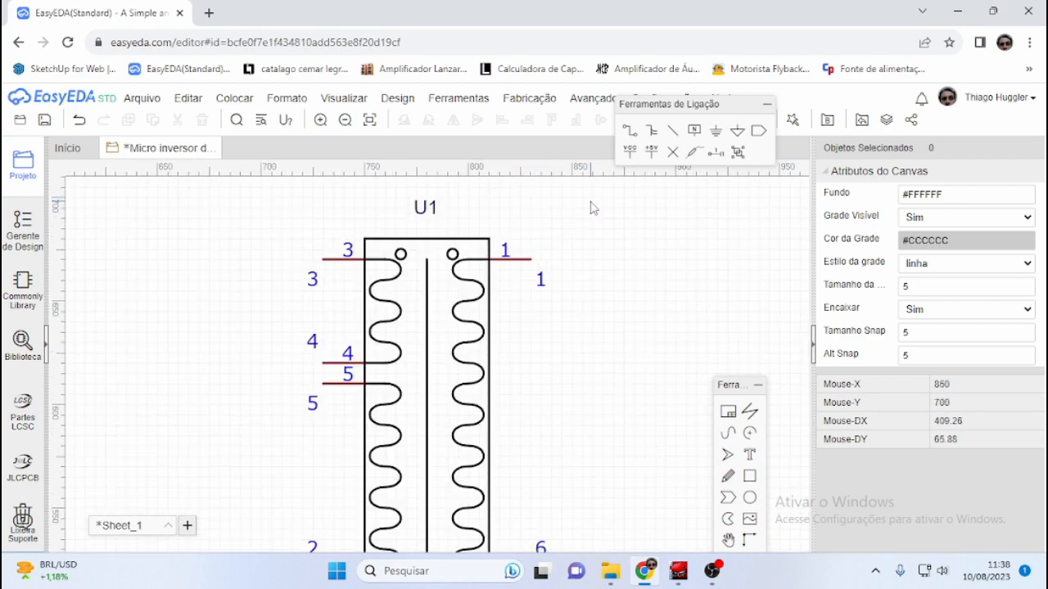
key(F11)
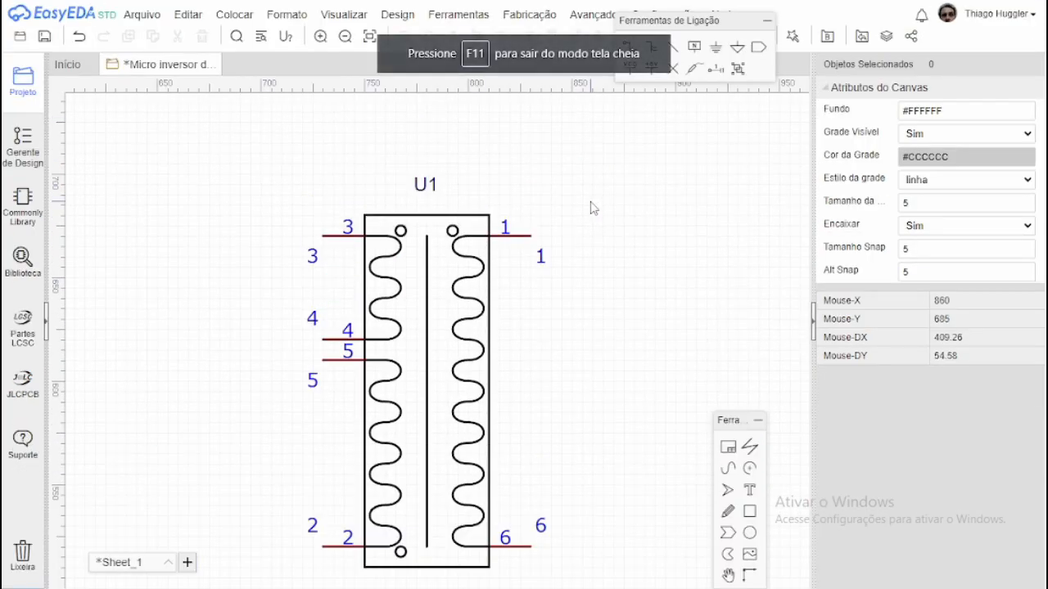
scroll(672, 270, down, 1)
scroll(614, 283, up, 1)
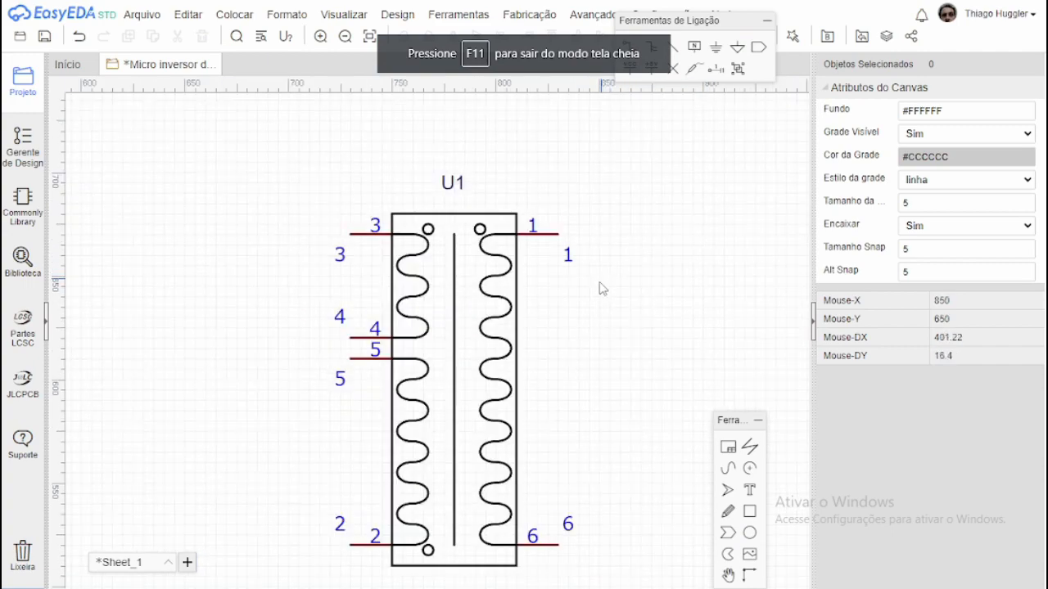
right_drag(564, 346, 578, 313)
scroll(571, 318, up, 1)
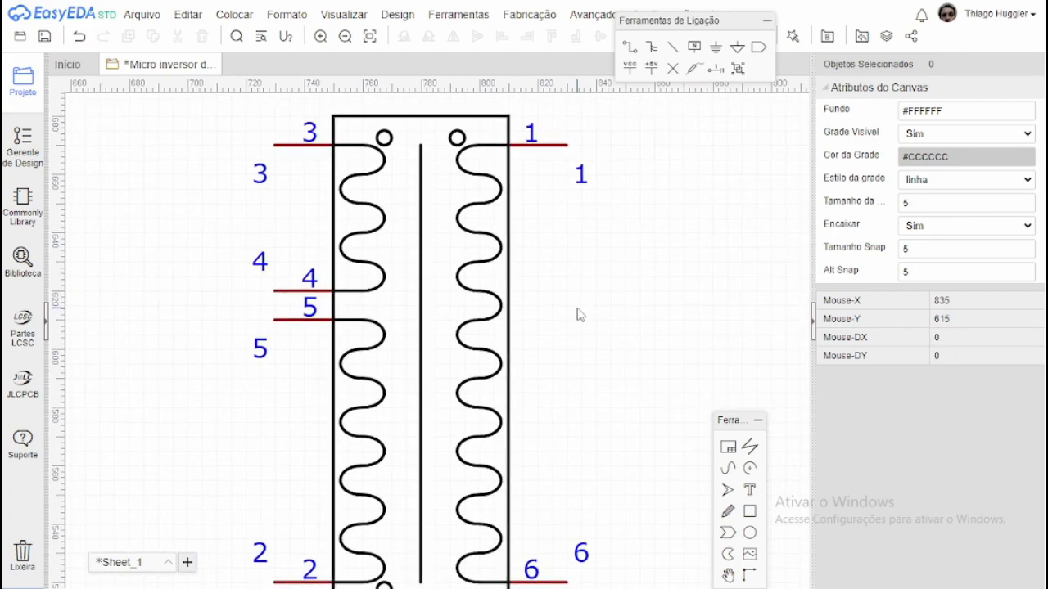
scroll(578, 315, down, 1)
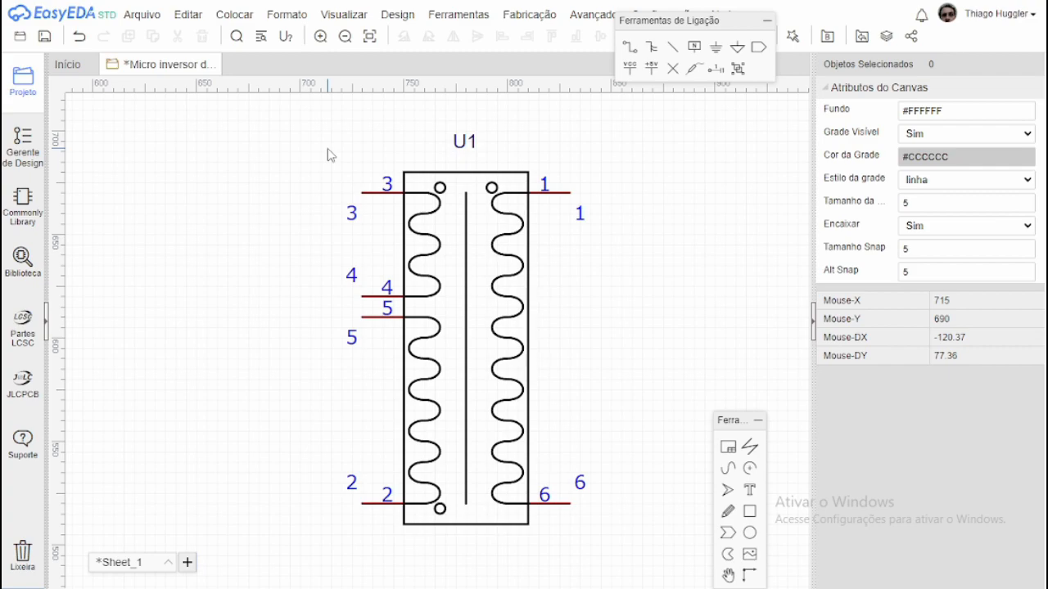
scroll(417, 238, down, 3)
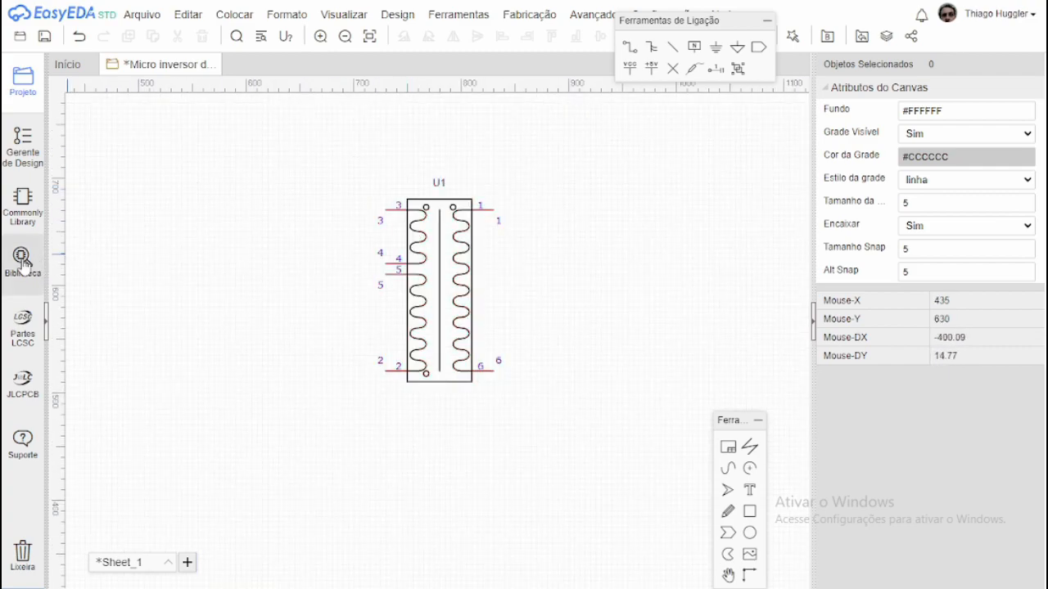
Open the "Transformador para micro inversor de 3W" symbol from the personal workspace library for editing.
click(22, 259)
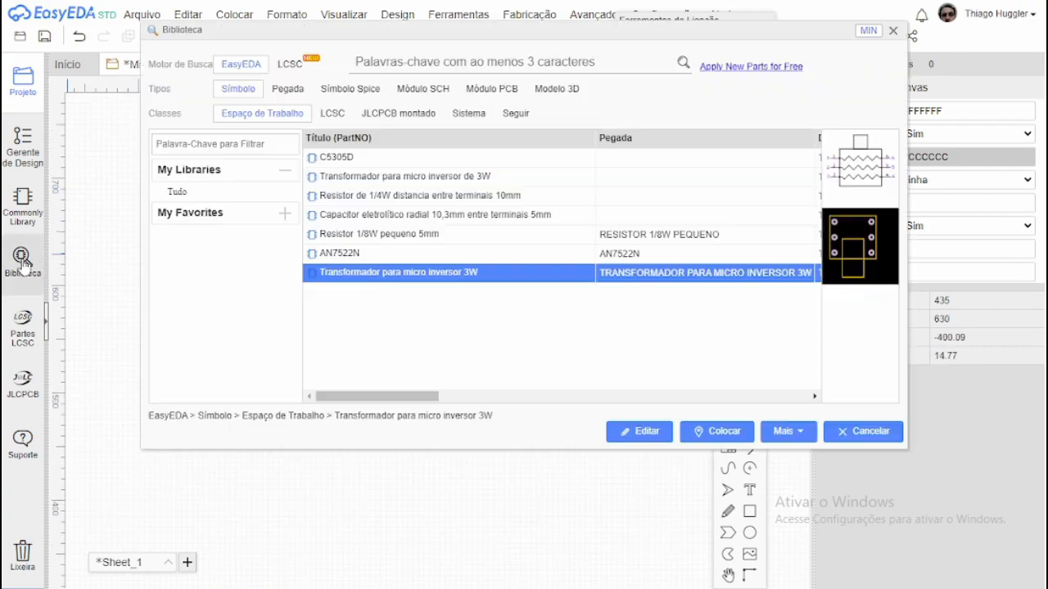
click(506, 174)
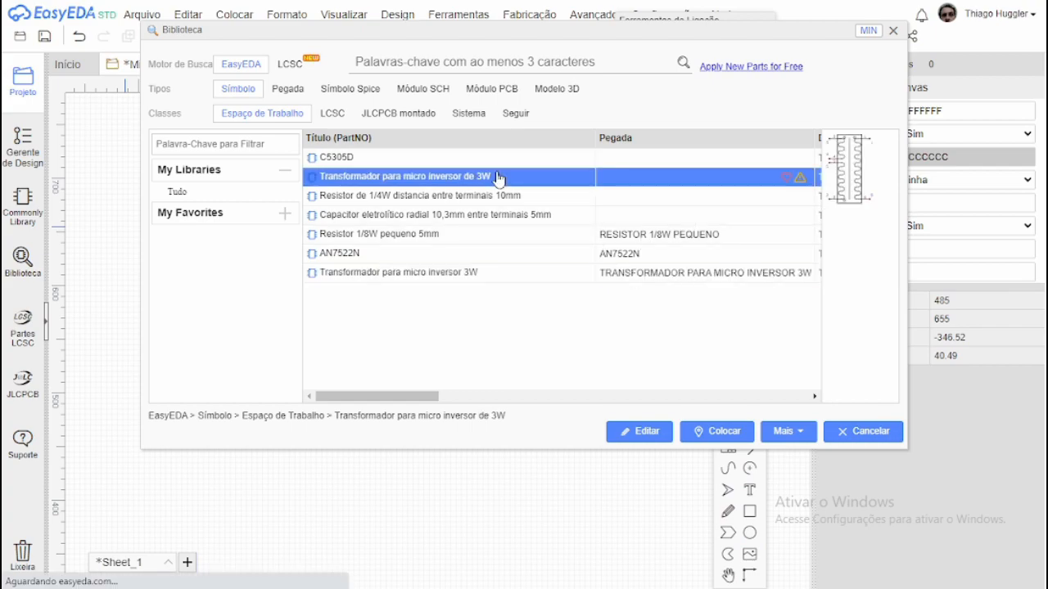
click(636, 434)
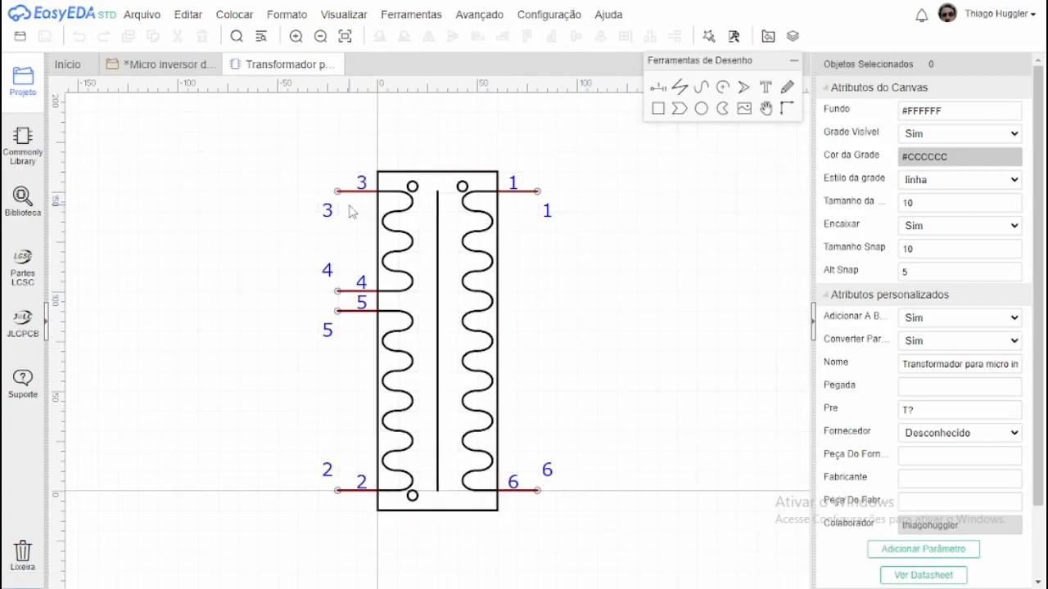
Examine pin 3 of the transformer symbol up close, from its connection point to the body outline.
scroll(344, 208, up, 8)
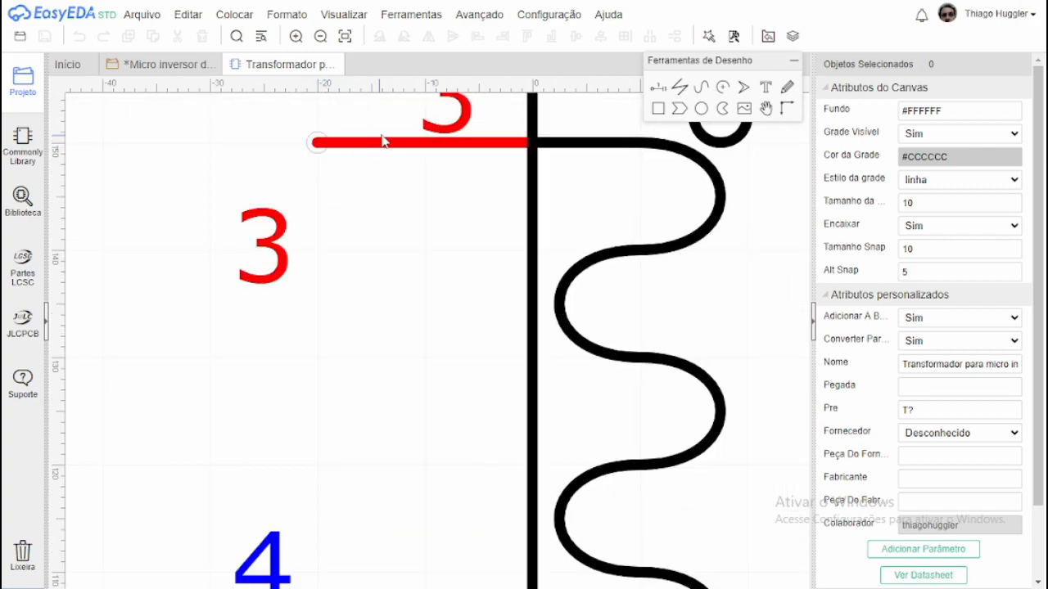
scroll(383, 141, down, 3)
scroll(407, 190, up, 2)
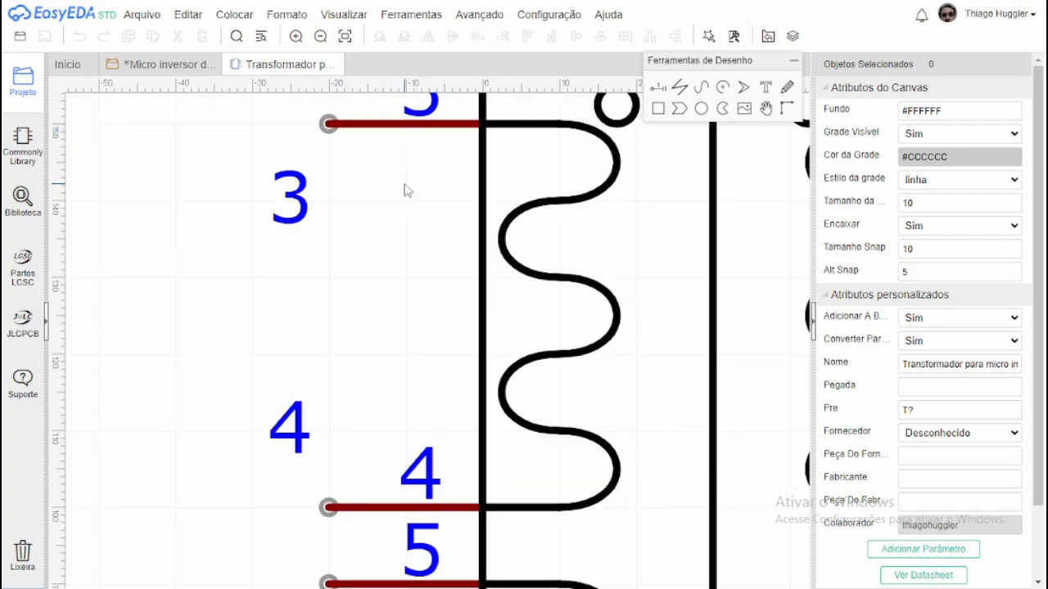
scroll(407, 190, up, 4)
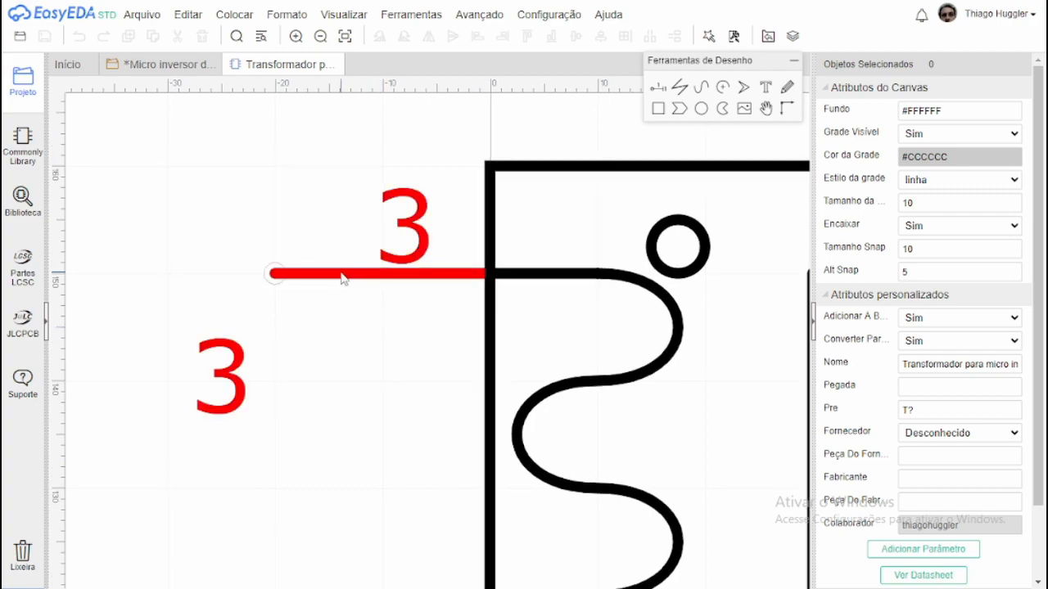
scroll(342, 279, up, 3)
right_drag(411, 365, 450, 411)
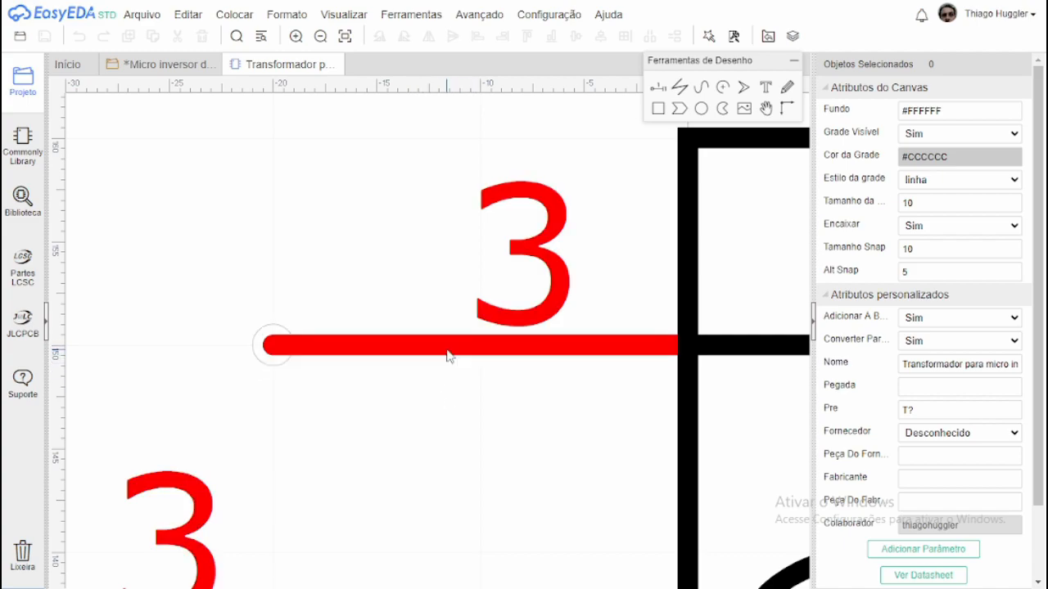
scroll(451, 360, down, 1)
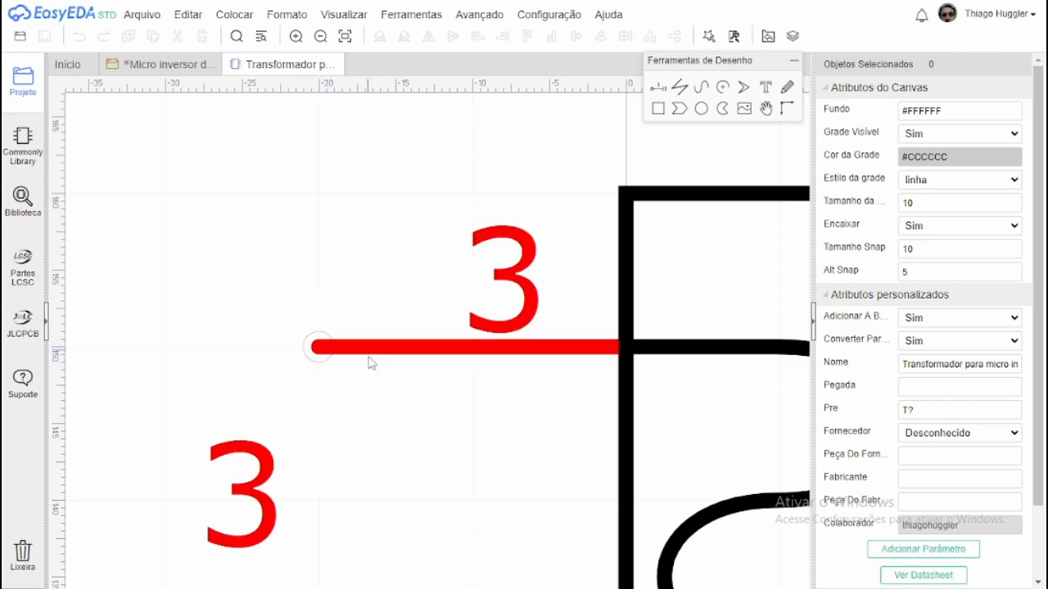
scroll(334, 350, down, 2)
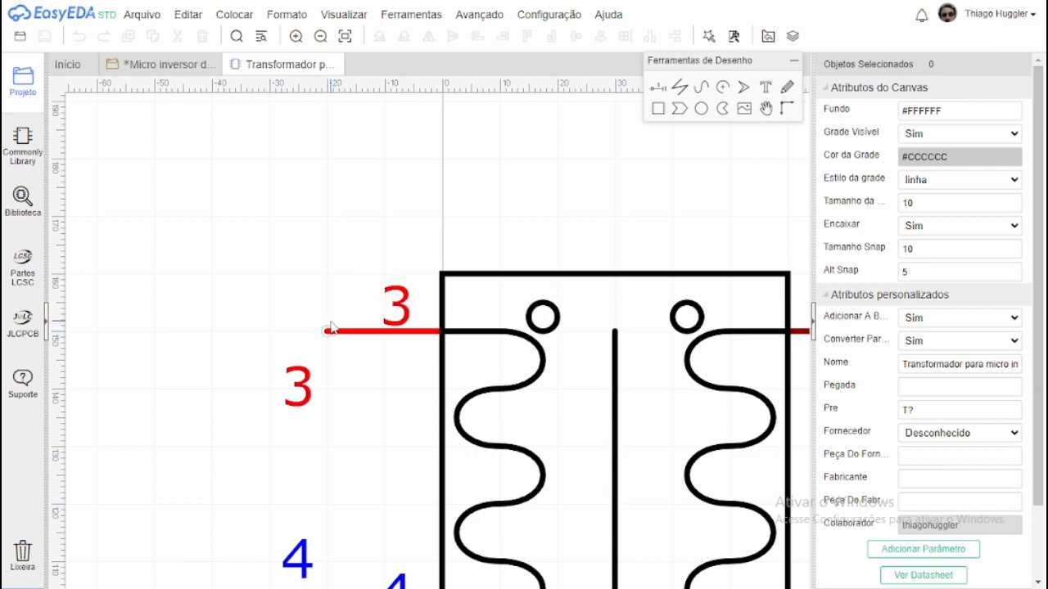
Start the Wire tool in the schematic and compare pin 3's connection end there with the one in the symbol editor.
click(151, 65)
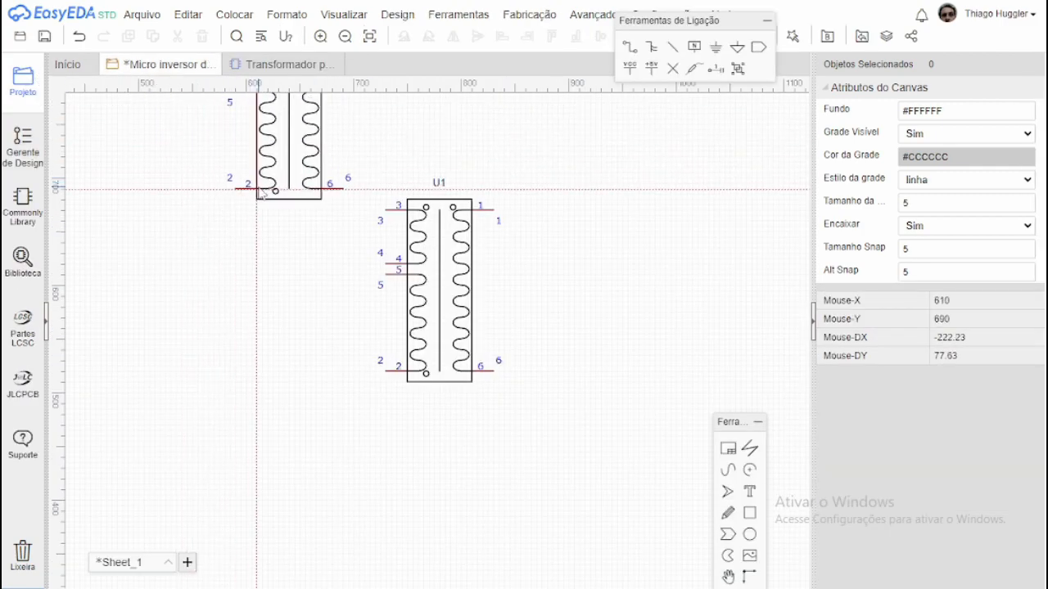
key(Escape)
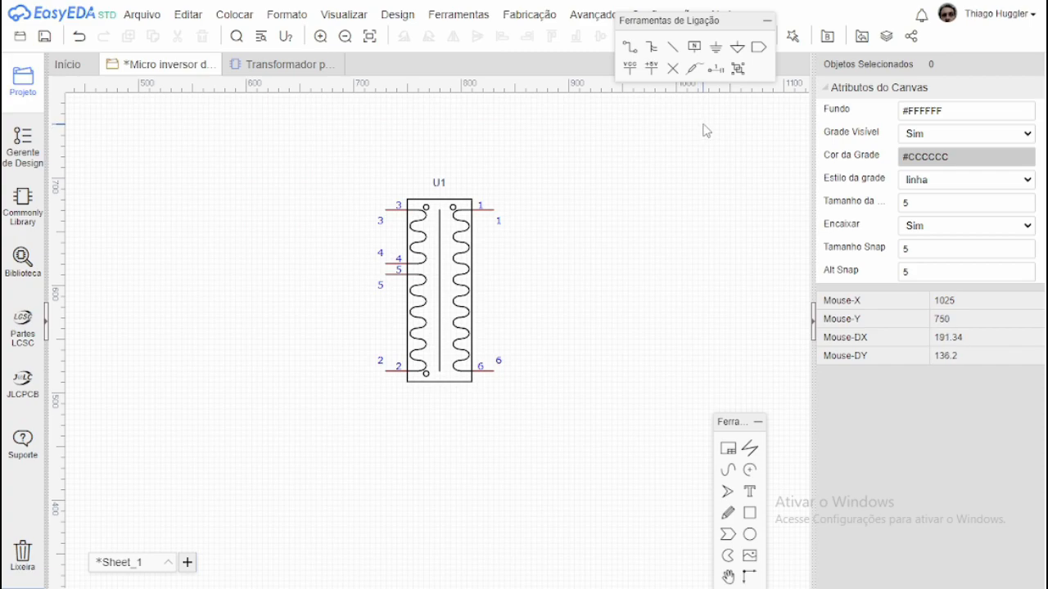
click(629, 49)
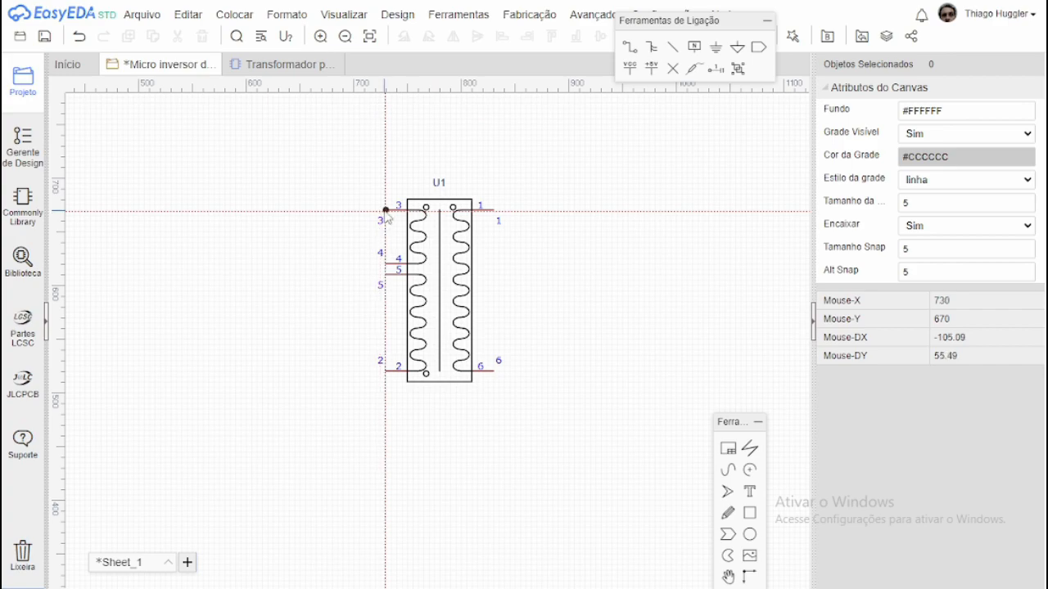
scroll(387, 211, up, 10)
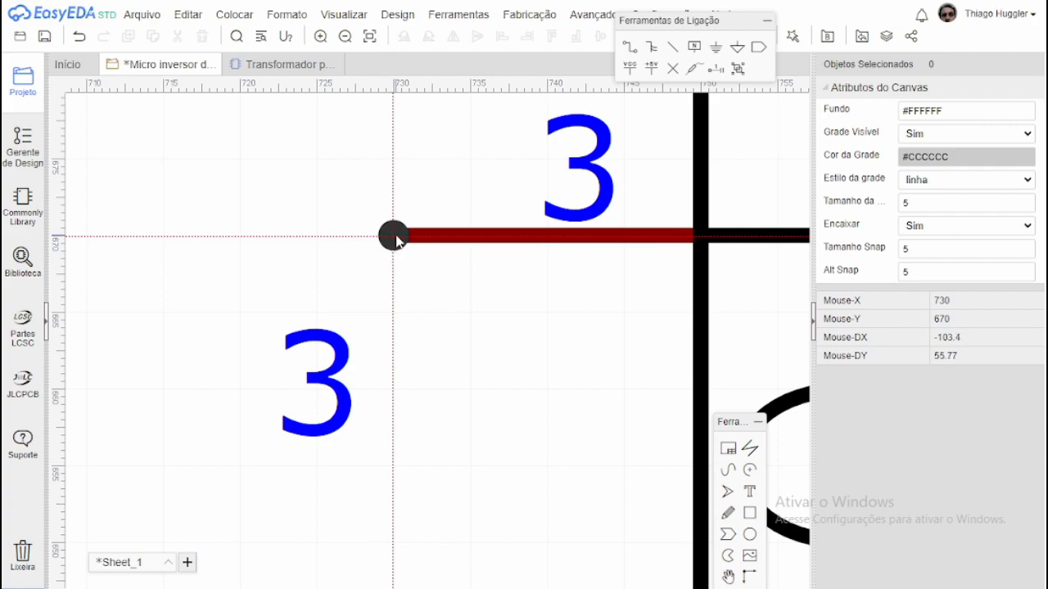
scroll(408, 246, down, 3)
click(296, 65)
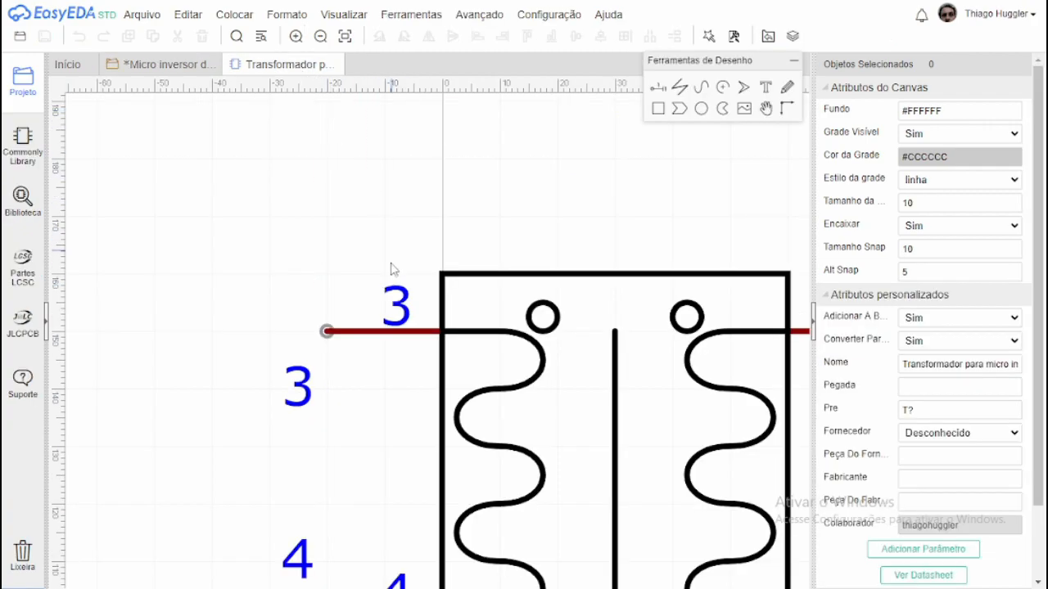
click(343, 331)
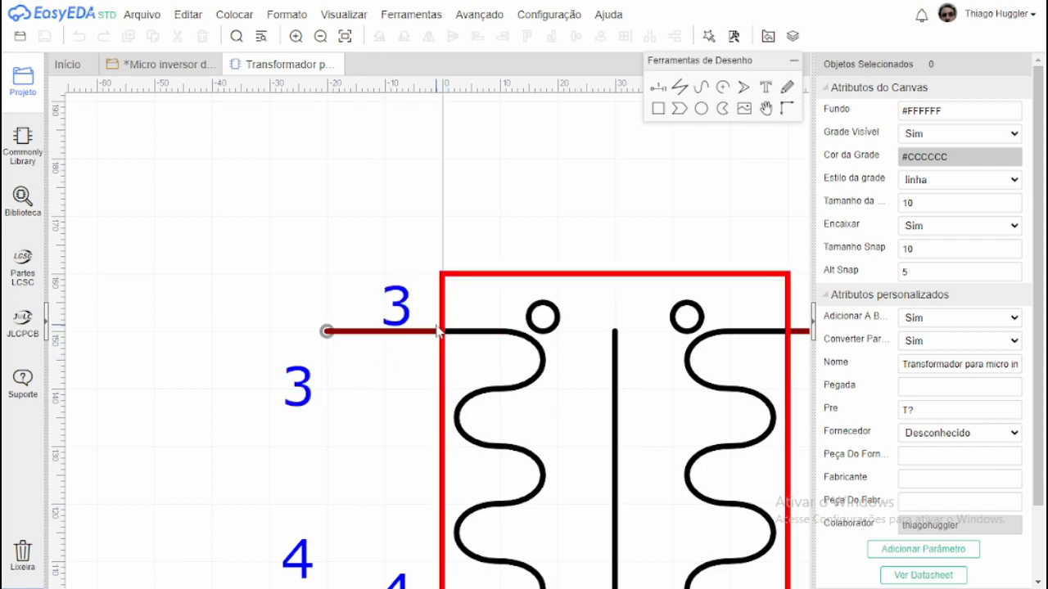
click(187, 65)
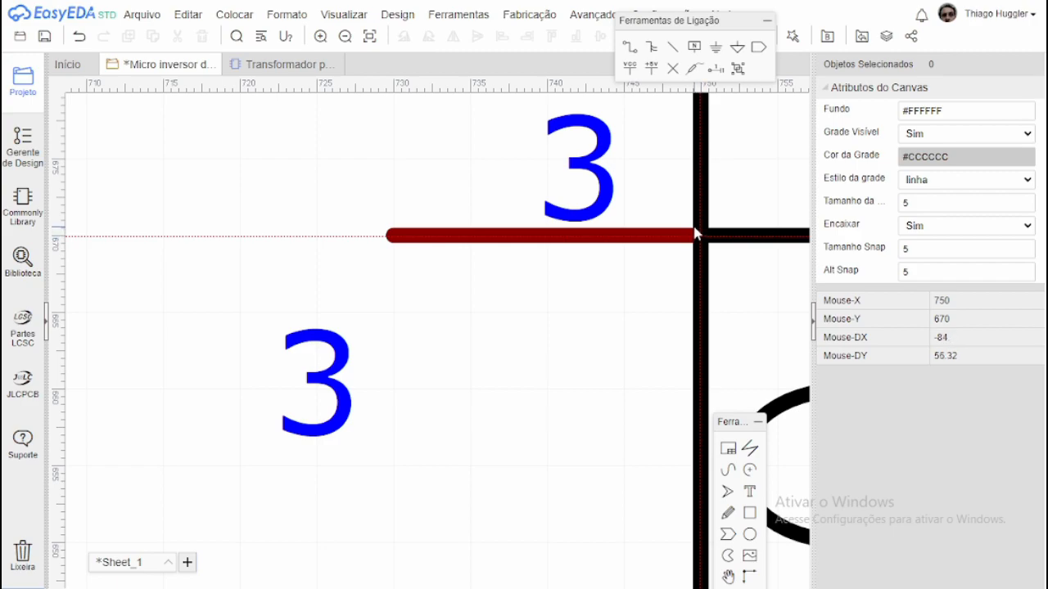
Draw a wire from the transformer's pin 3 out to the left, down, and back to pin 4.
click(408, 265)
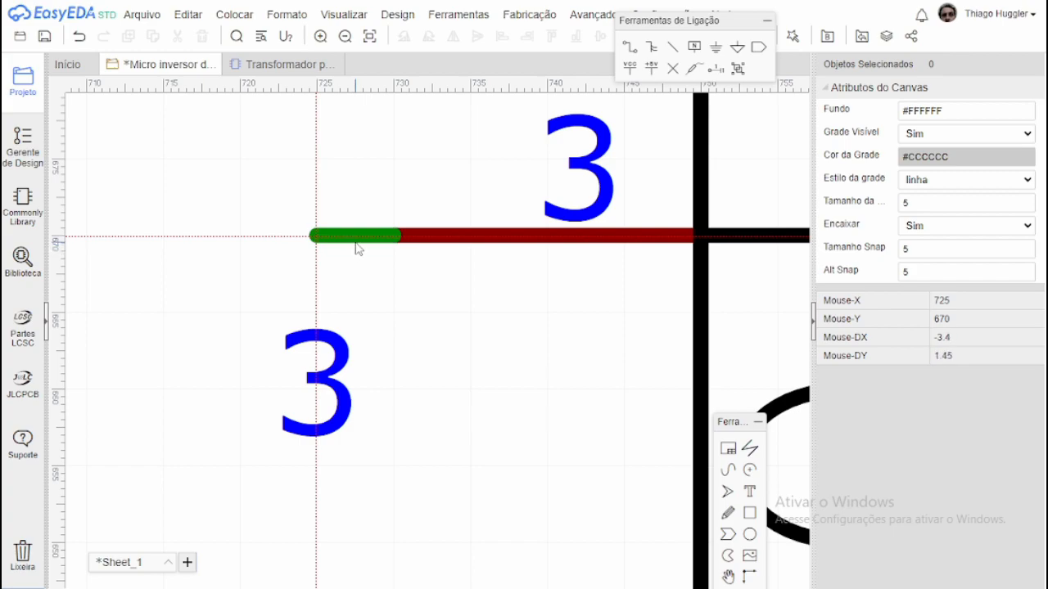
scroll(357, 248, down, 5)
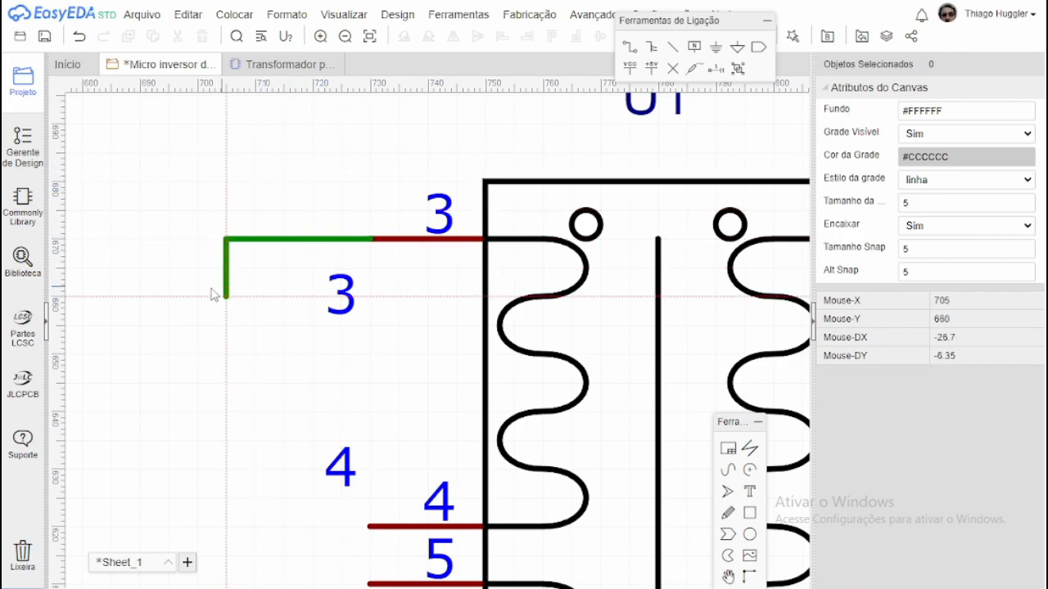
scroll(278, 350, down, 3)
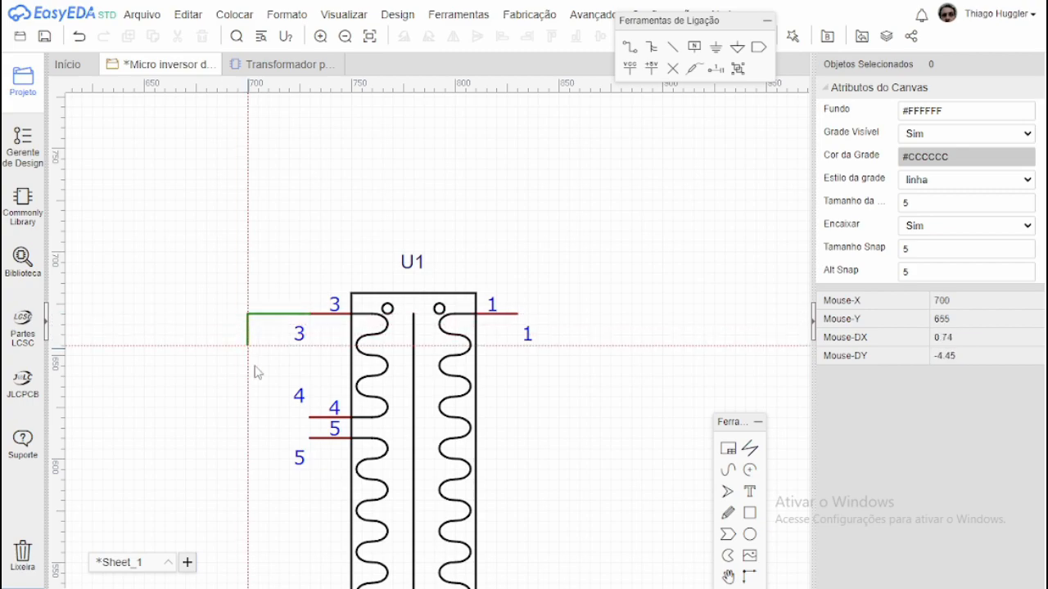
click(248, 314)
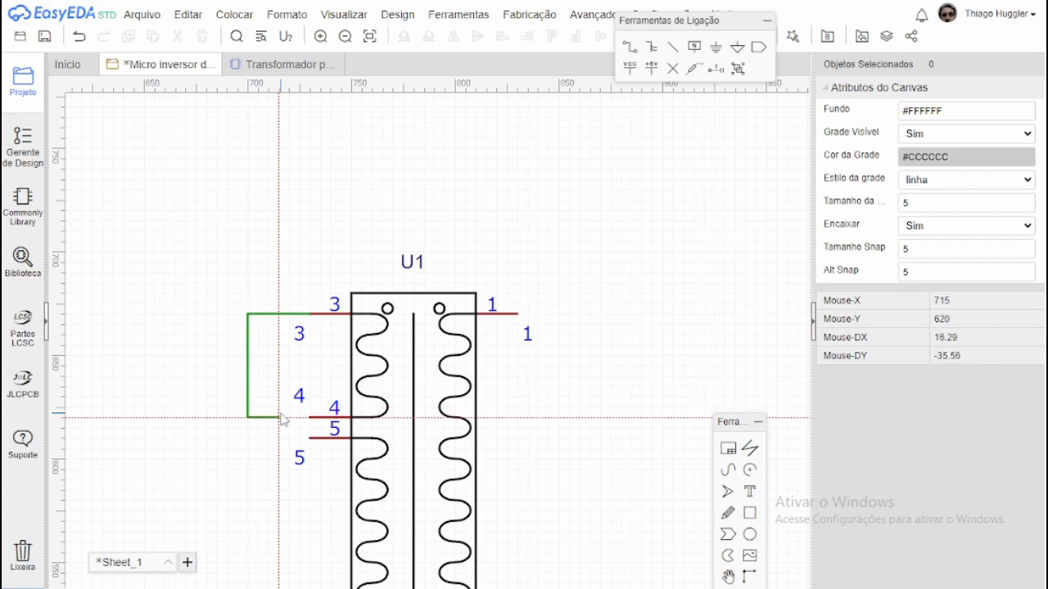
click(309, 417)
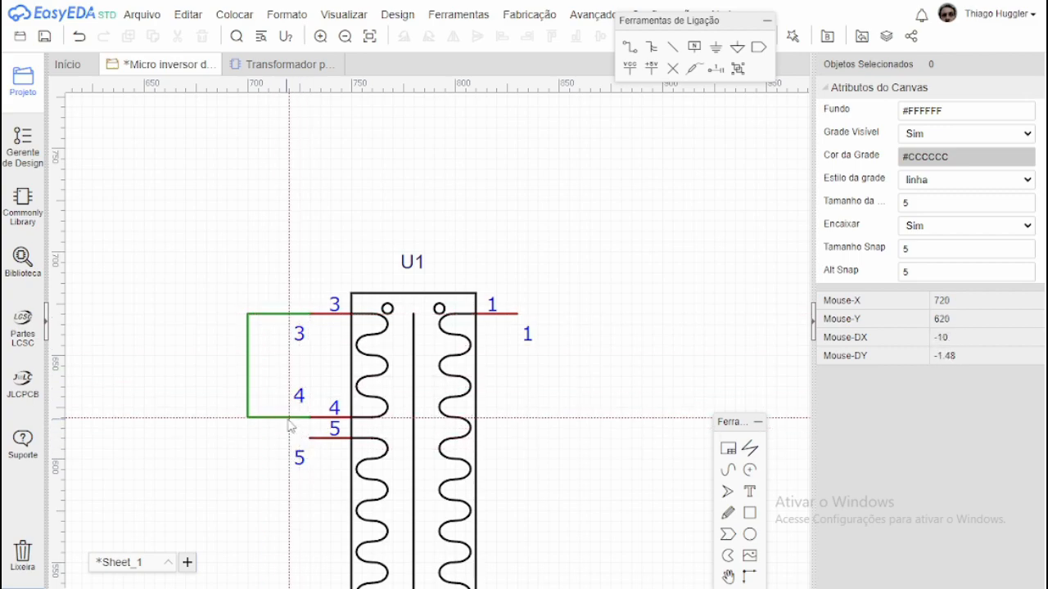
Inspect the connection point at the outer end of pin 3 in the symbol editor, and return to the schematic sheet.
click(246, 16)
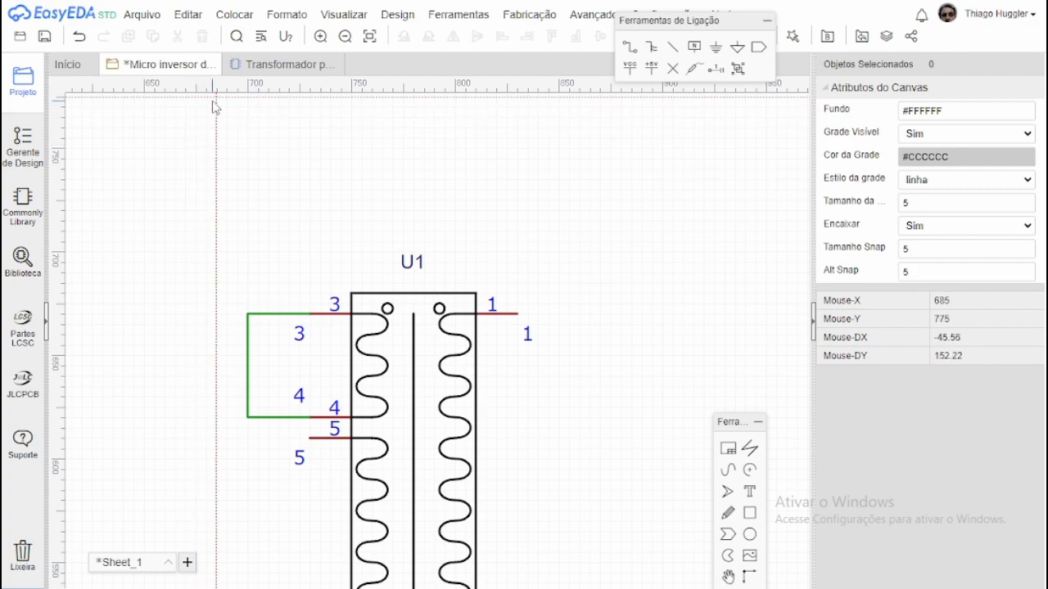
right_drag(249, 151, 257, 157)
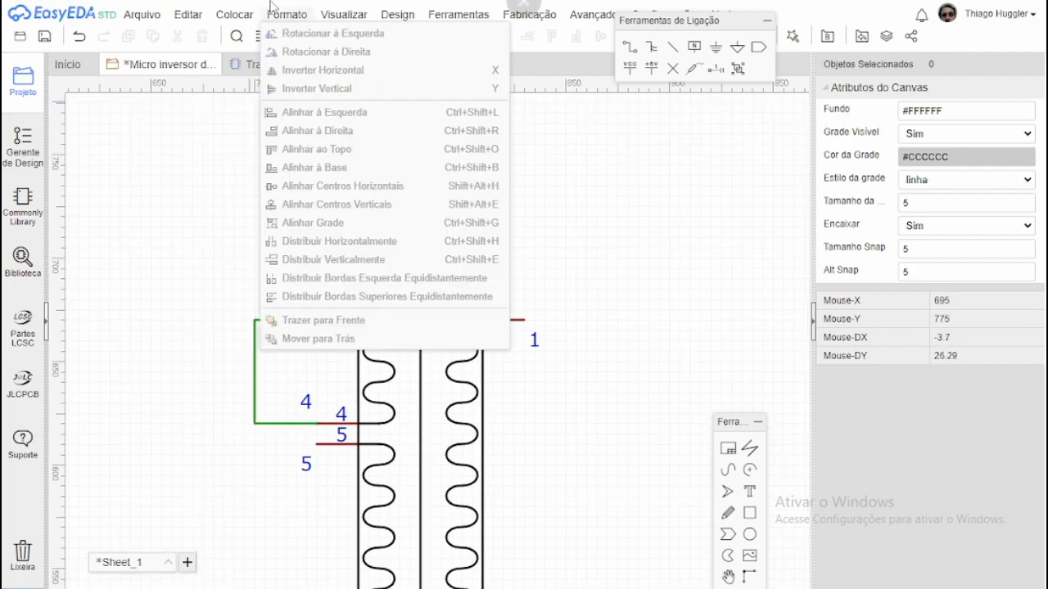
click(250, 69)
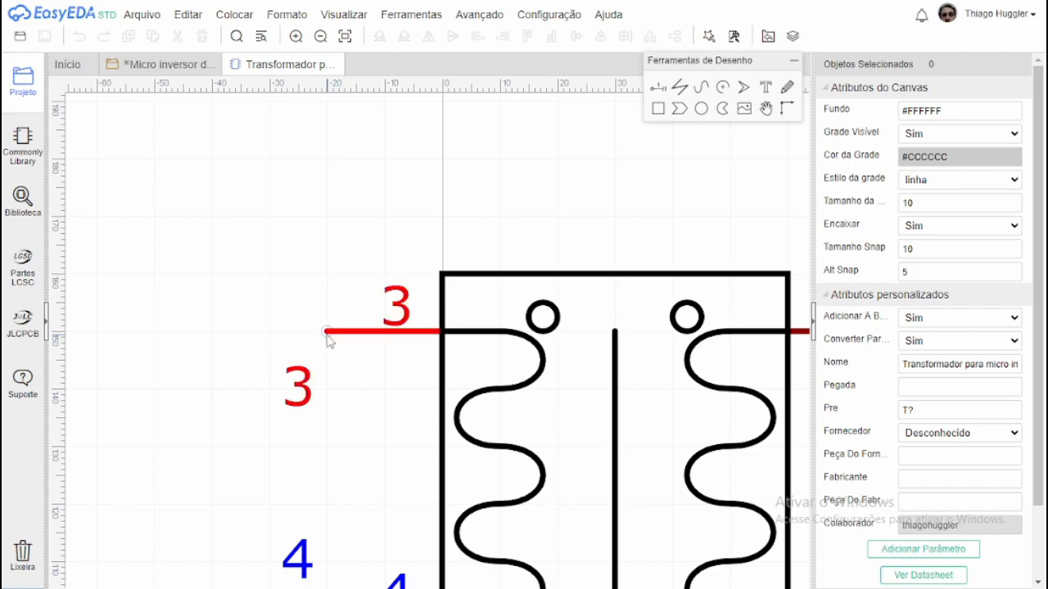
scroll(327, 335, up, 8)
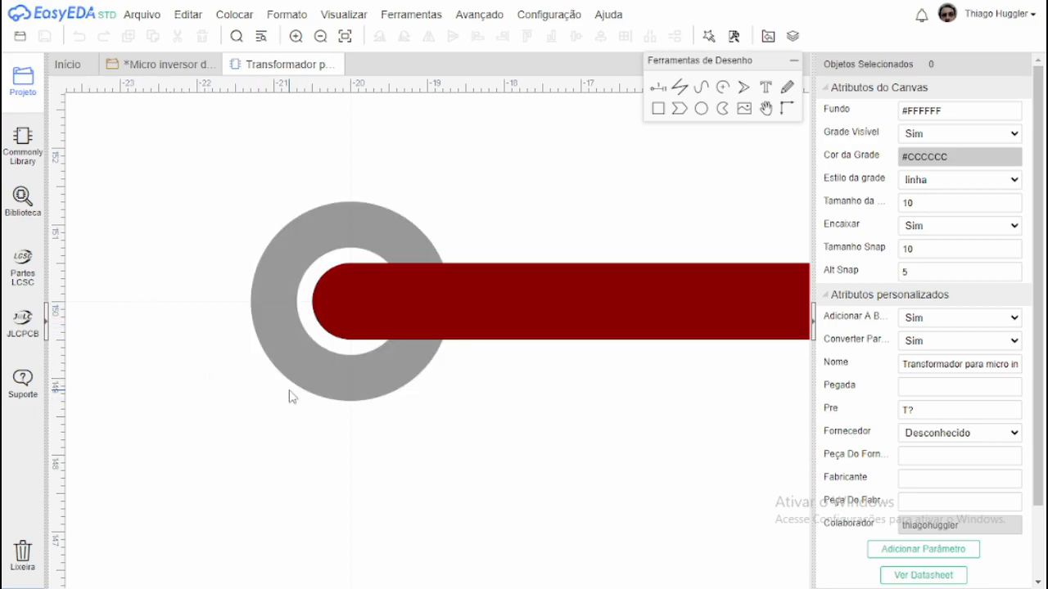
scroll(463, 320, down, 10)
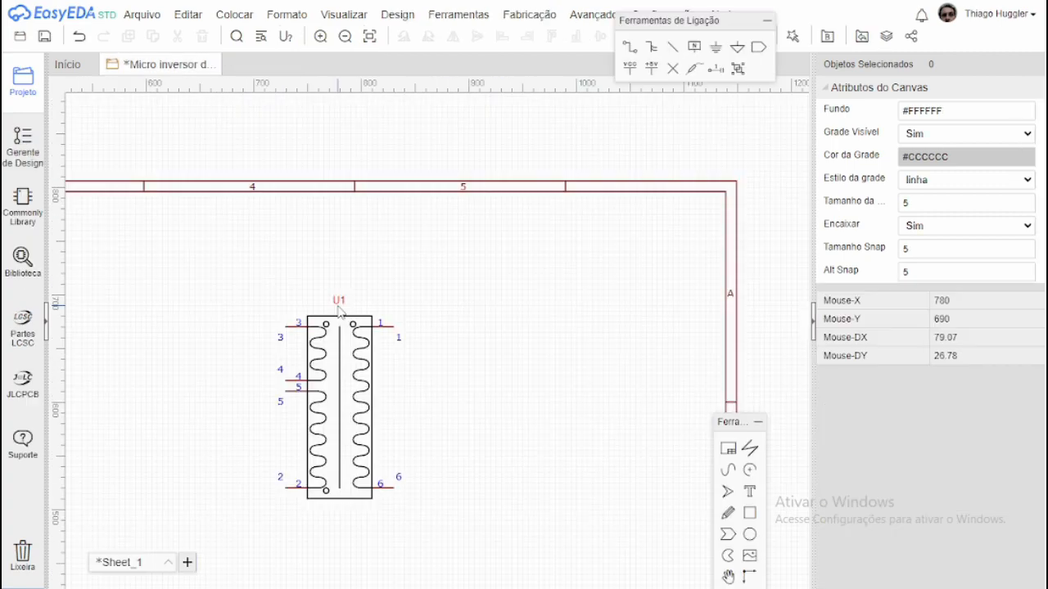
scroll(371, 351, down, 3)
scroll(345, 359, up, 3)
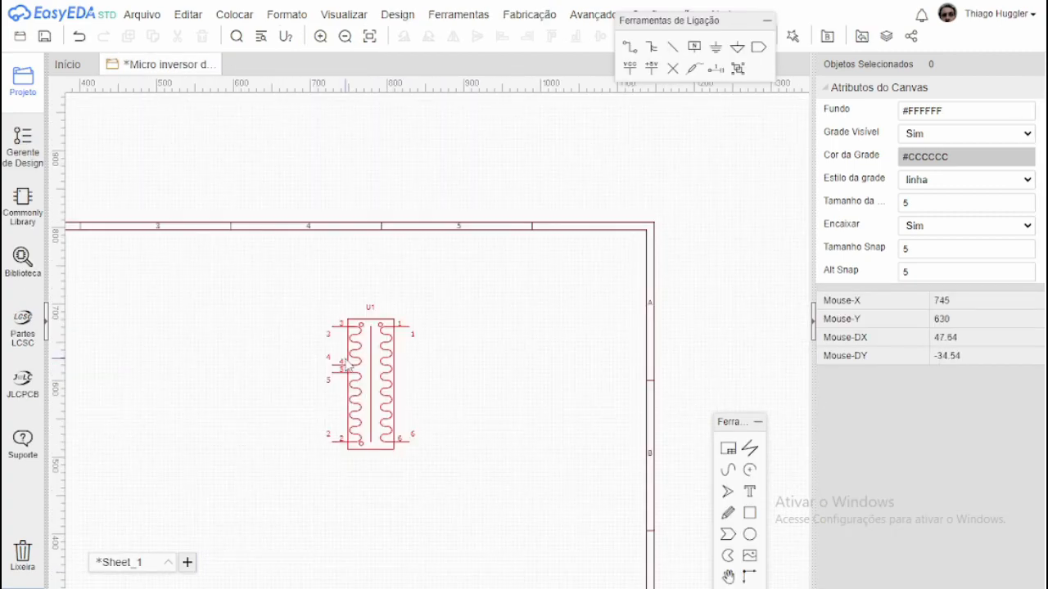